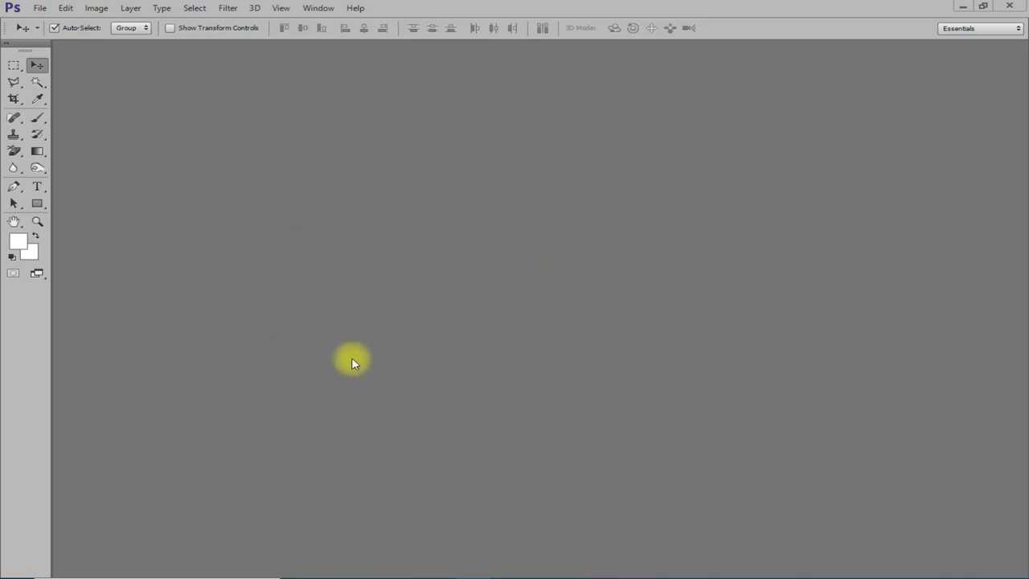
# Open 1.psd (the lemon logo) and 2.jpg (the soda can photo) from the desktop folder.
pyautogui.doubleClick(405, 276)
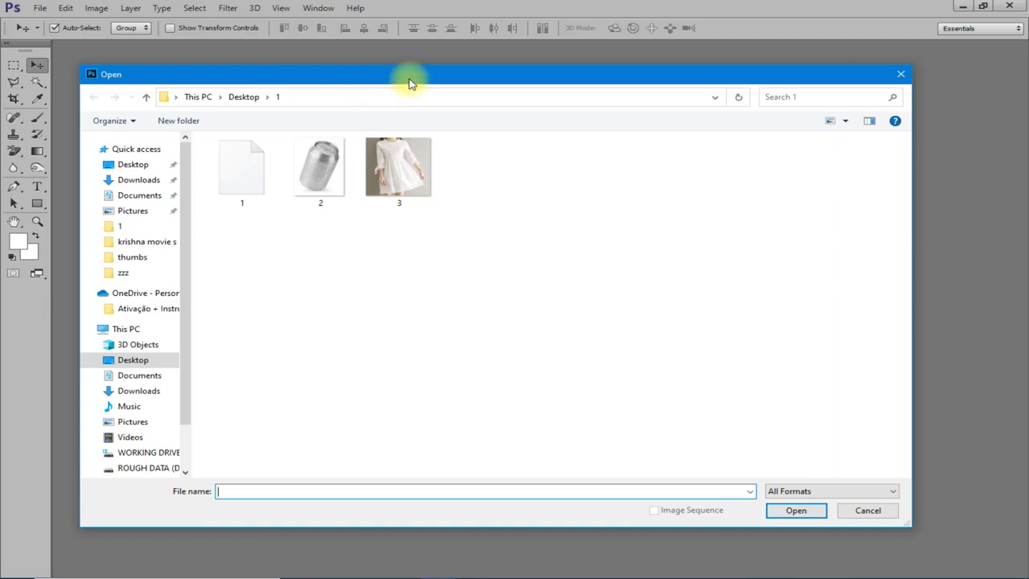
pyautogui.moveTo(407, 78); pyautogui.dragTo(398, 70)
pyautogui.click(222, 168)
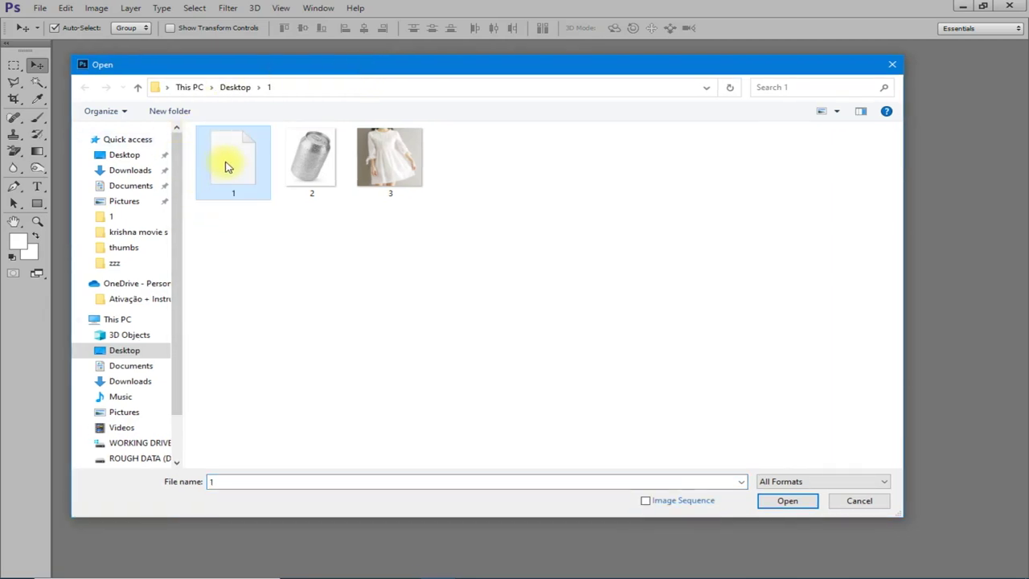
pyautogui.keyDown('ctrl'); pyautogui.click(312, 173); pyautogui.keyUp('ctrl')
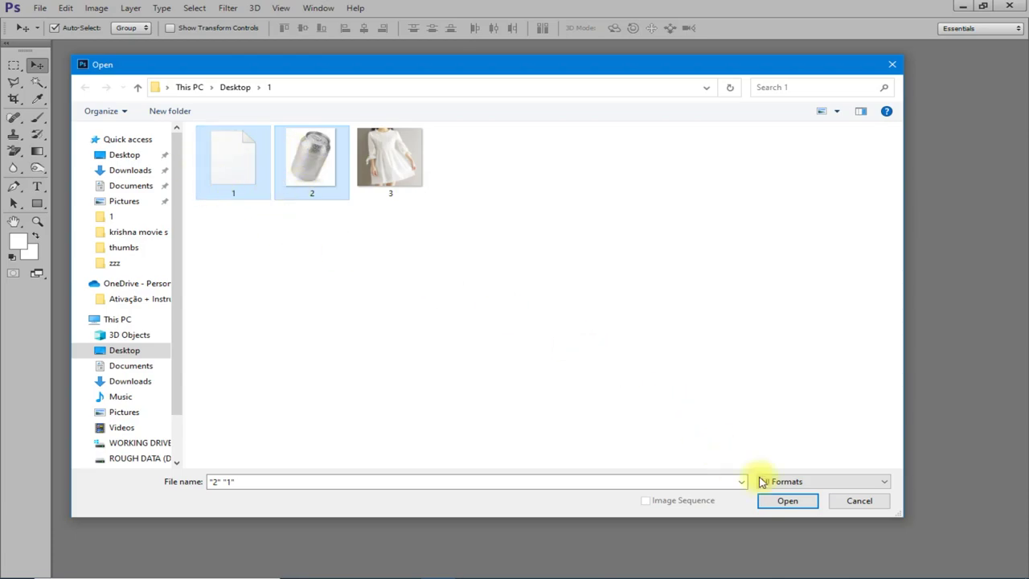
pyautogui.click(783, 498)
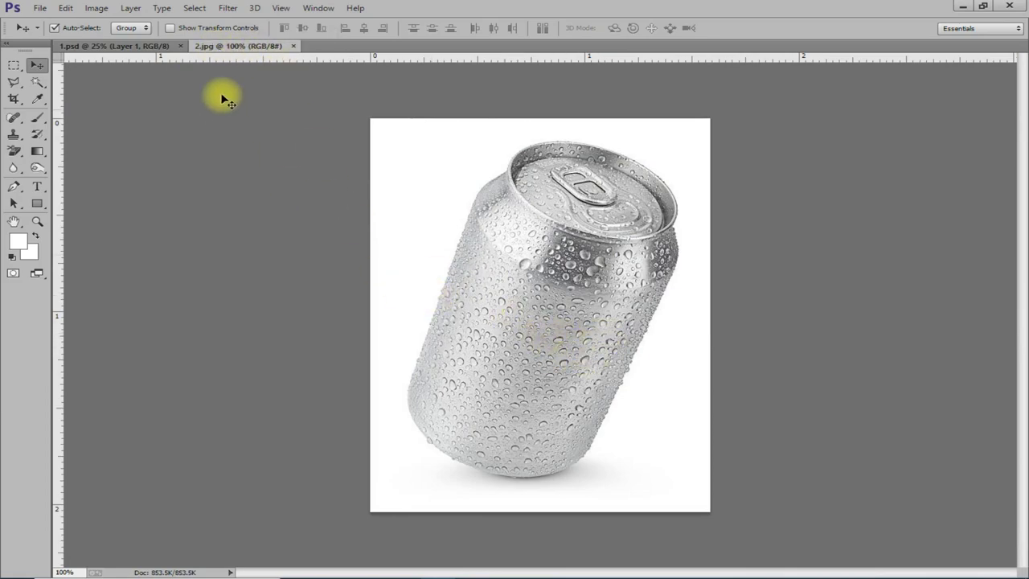
# Compare 1.psd and 2.jpg, then drag the lemon logo layer from 1.psd toward the 2.jpg tab.
pyautogui.click(150, 46)
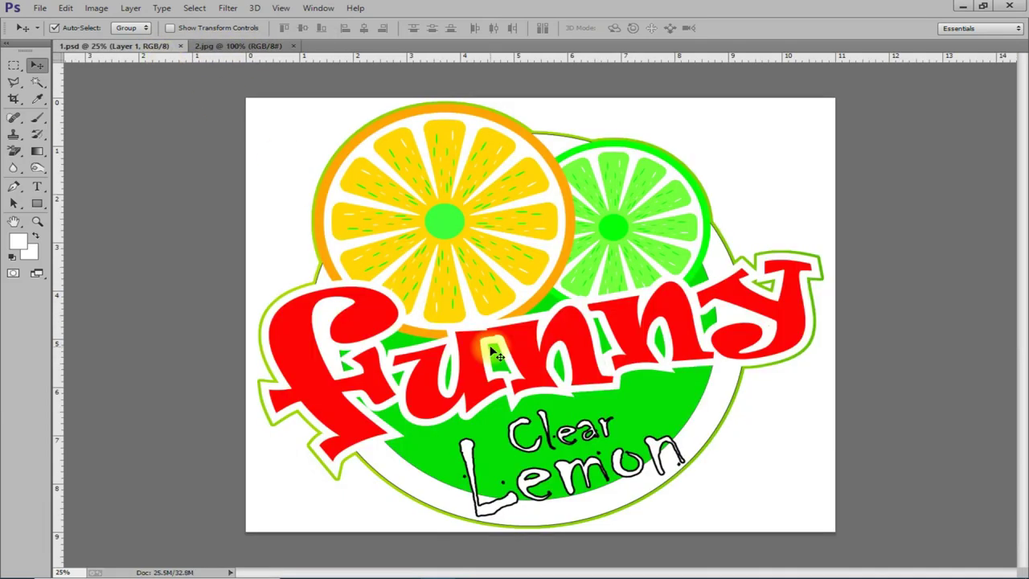
pyautogui.click(241, 45)
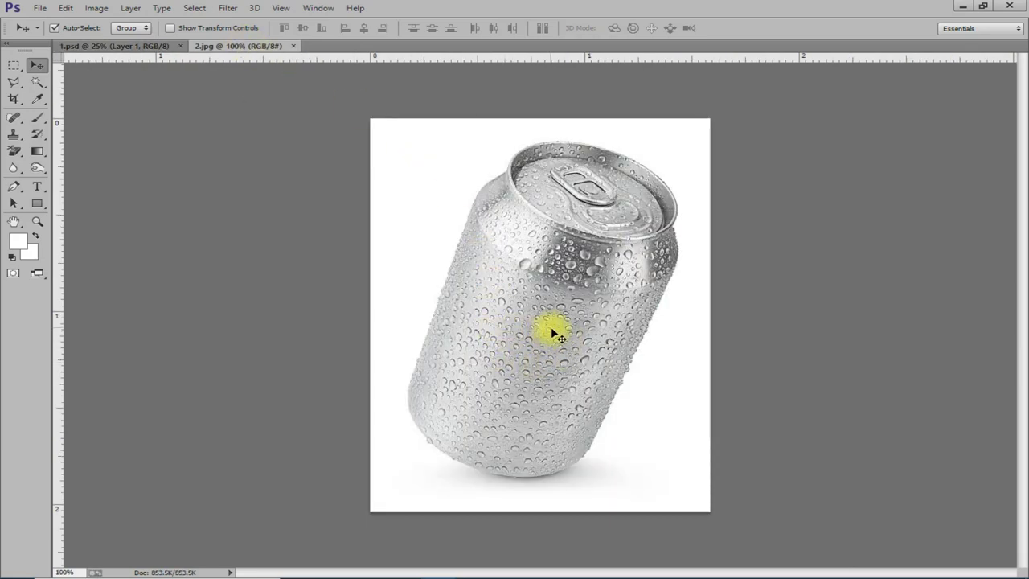
pyautogui.click(149, 46)
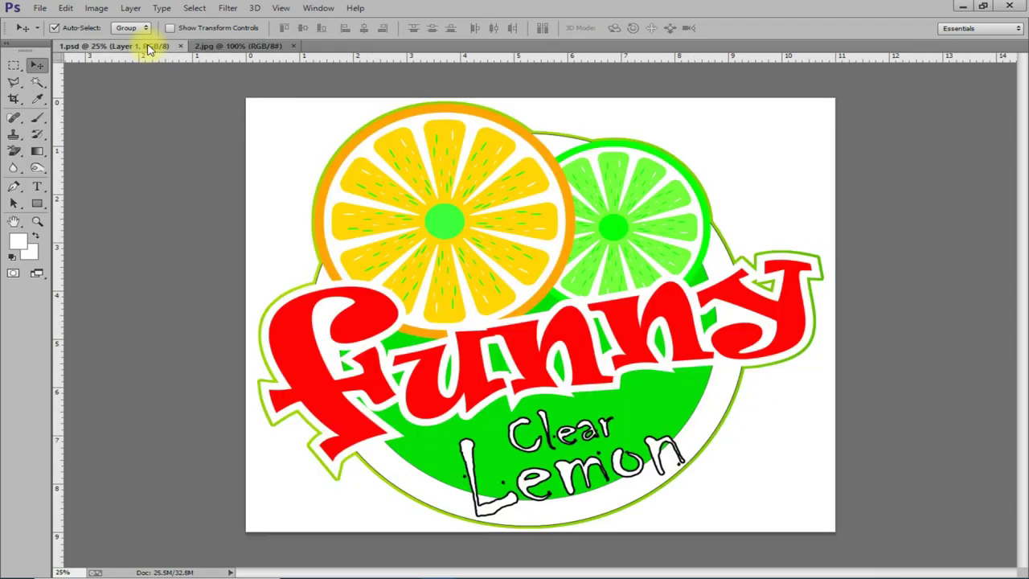
pyautogui.moveTo(415, 177)
pyautogui.mouseDown()
pyautogui.moveTo(452, 192)
pyautogui.moveTo(420, 186)
pyautogui.mouseUp()
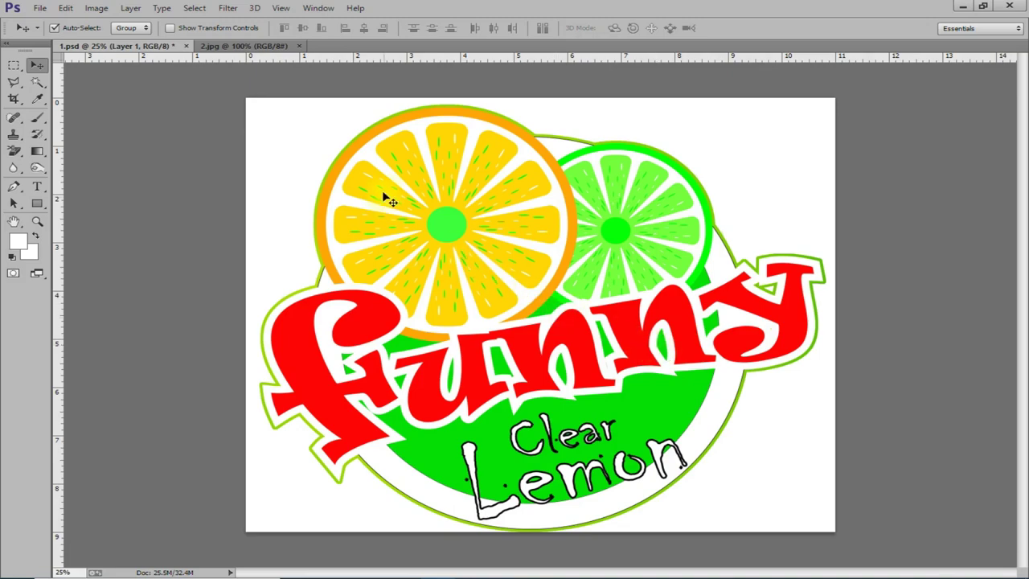
pyautogui.moveTo(408, 170); pyautogui.dragTo(270, 50)
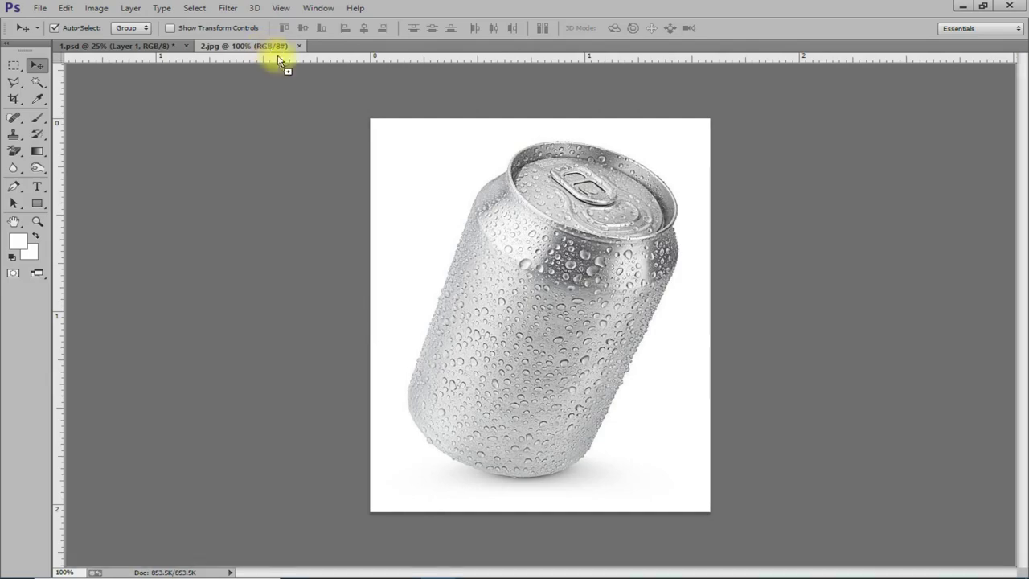
# Drop the logo into 2.jpg and scale it to about 9.8% over the can's body.
pyautogui.moveTo(266, 47)
pyautogui.mouseDown()
pyautogui.moveTo(559, 314)
pyautogui.moveTo(585, 295)
pyautogui.mouseUp()
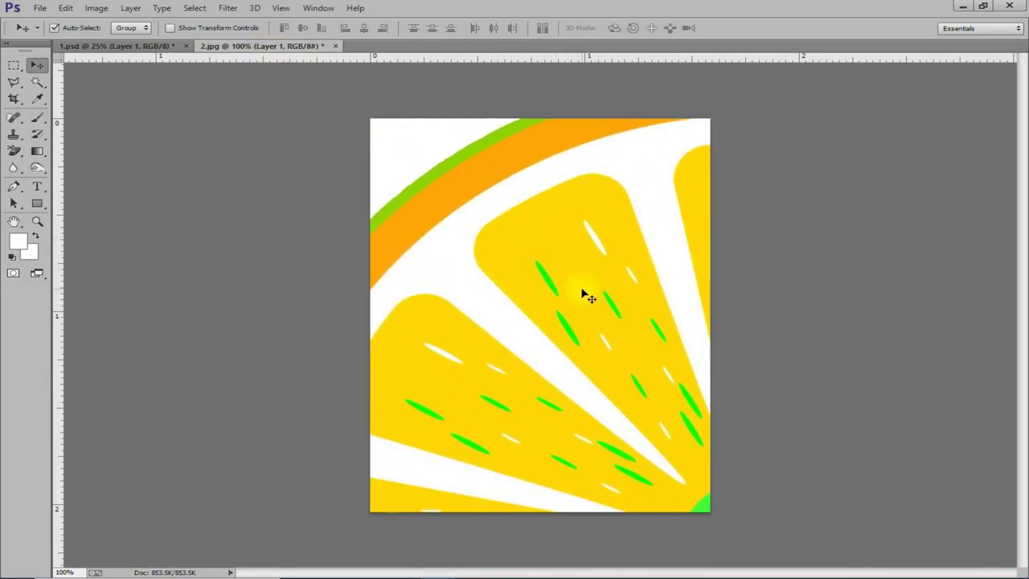
pyautogui.hotkey('ctrl', 't')
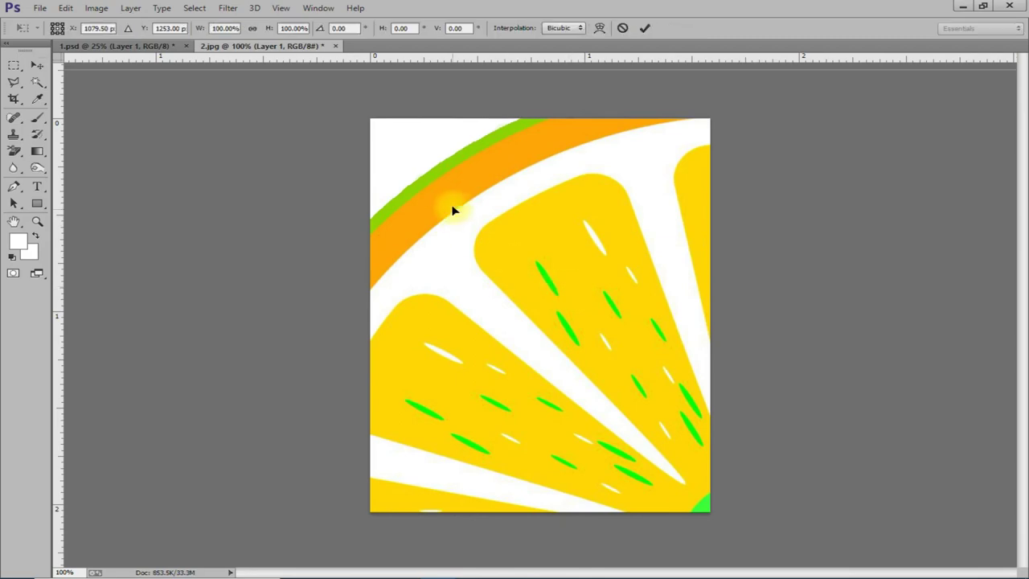
pyautogui.moveTo(453, 209)
pyautogui.mouseDown()
pyautogui.moveTo(496, 191)
pyautogui.moveTo(549, 215)
pyautogui.mouseUp()
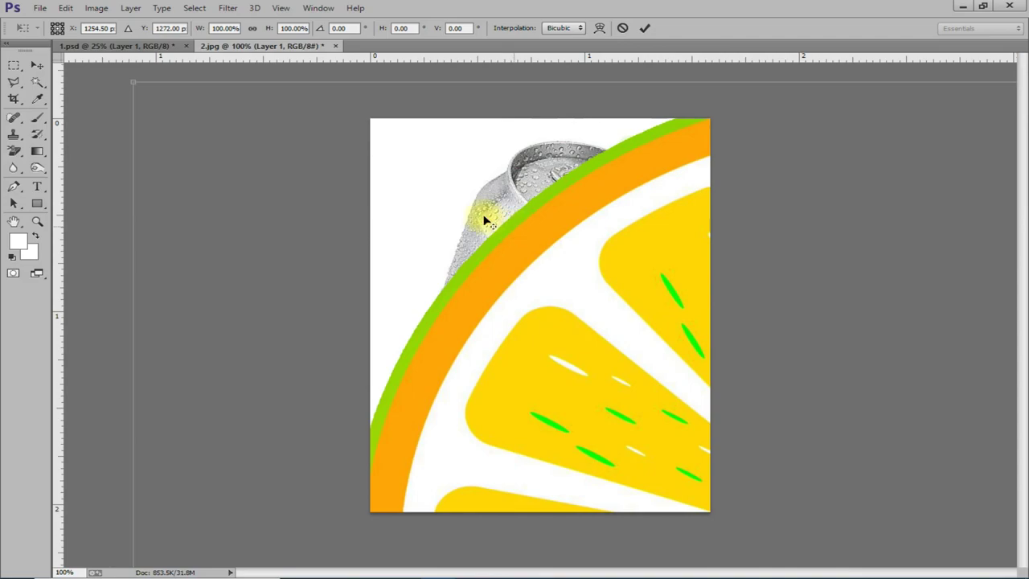
pyautogui.moveTo(129, 80)
pyautogui.mouseDown()
pyautogui.moveTo(509, 337)
pyautogui.moveTo(540, 390)
pyautogui.mouseUp()
pyautogui.moveTo(815, 464)
pyautogui.mouseDown()
pyautogui.moveTo(513, 250)
pyautogui.moveTo(332, 171)
pyautogui.moveTo(206, 149)
pyautogui.moveTo(597, 385)
pyautogui.moveTo(565, 421)
pyautogui.moveTo(597, 338)
pyautogui.moveTo(375, 168)
pyautogui.moveTo(242, 156)
pyautogui.moveTo(188, 113)
pyautogui.moveTo(340, 222)
pyautogui.moveTo(443, 276)
pyautogui.moveTo(397, 287)
pyautogui.moveTo(417, 291)
pyautogui.mouseUp()
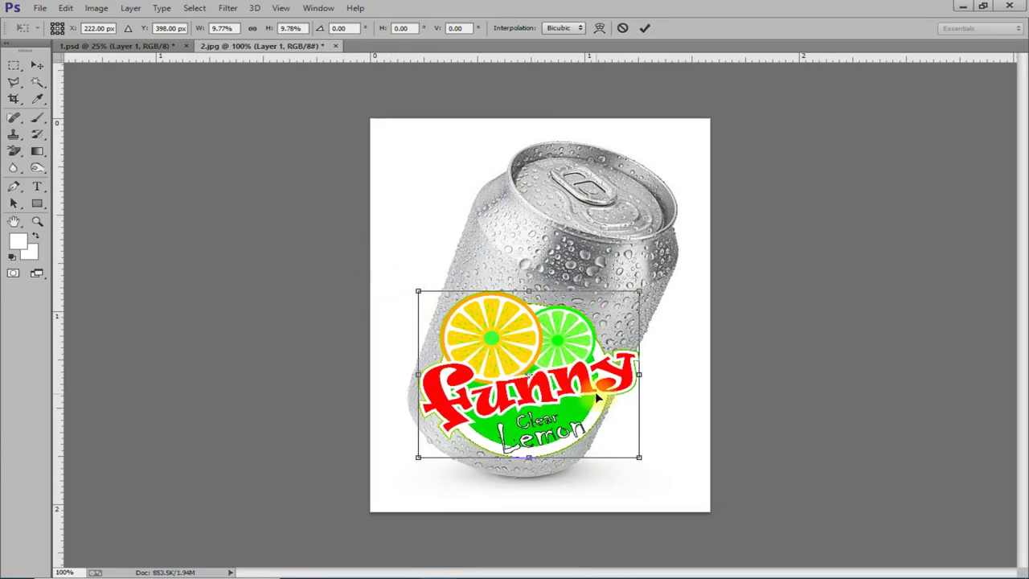
# At 200% zoom, tilt the logo 18.84° and move it higher, enlarged to about 10.1%.
pyautogui.hotkey('ctrl', '+')
pyautogui.moveTo(534, 364); pyautogui.dragTo(537, 290)
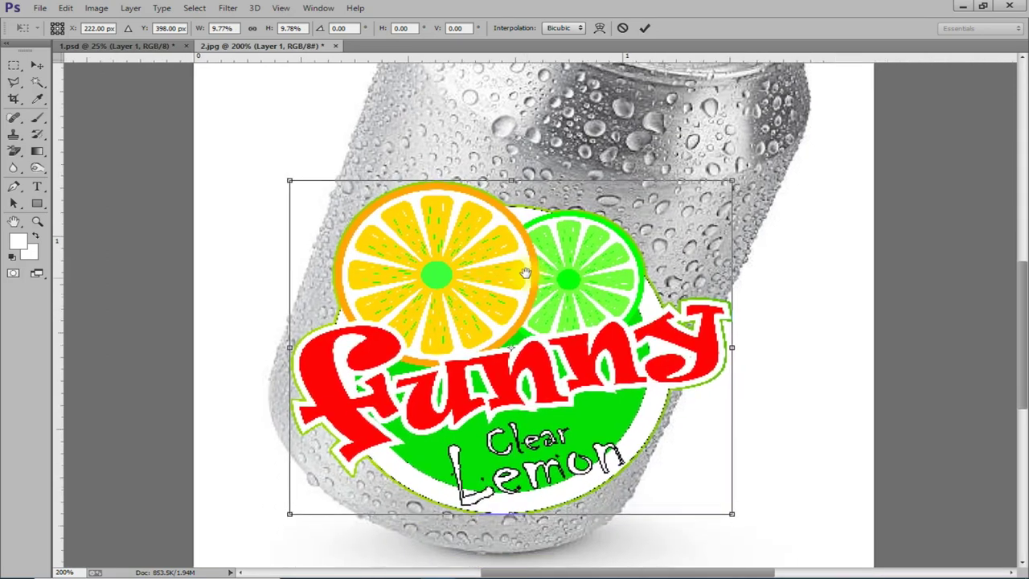
pyautogui.moveTo(783, 308); pyautogui.dragTo(774, 390)
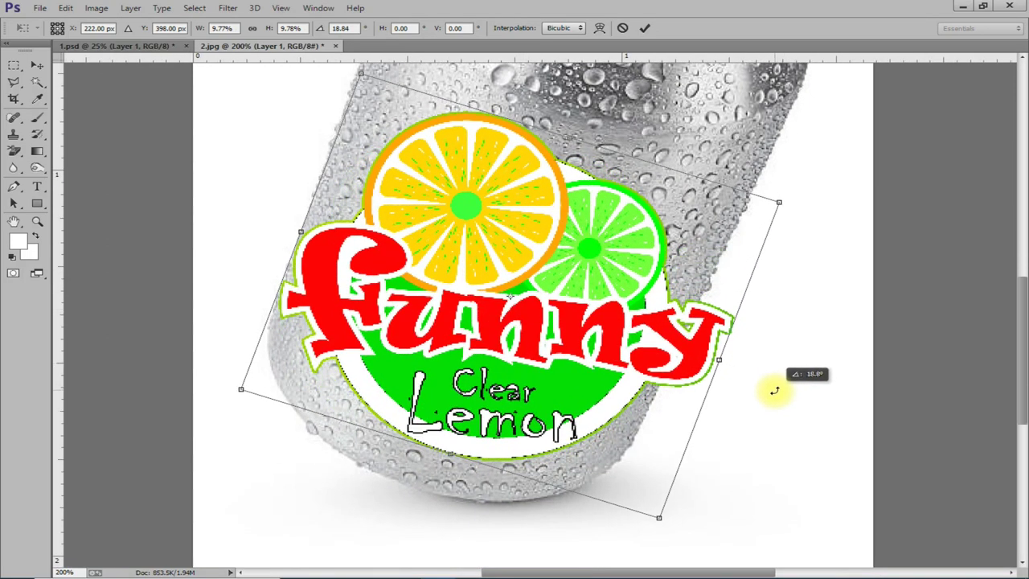
pyautogui.moveTo(632, 356)
pyautogui.mouseDown()
pyautogui.moveTo(623, 264)
pyautogui.moveTo(578, 348)
pyautogui.moveTo(606, 333)
pyautogui.mouseUp()
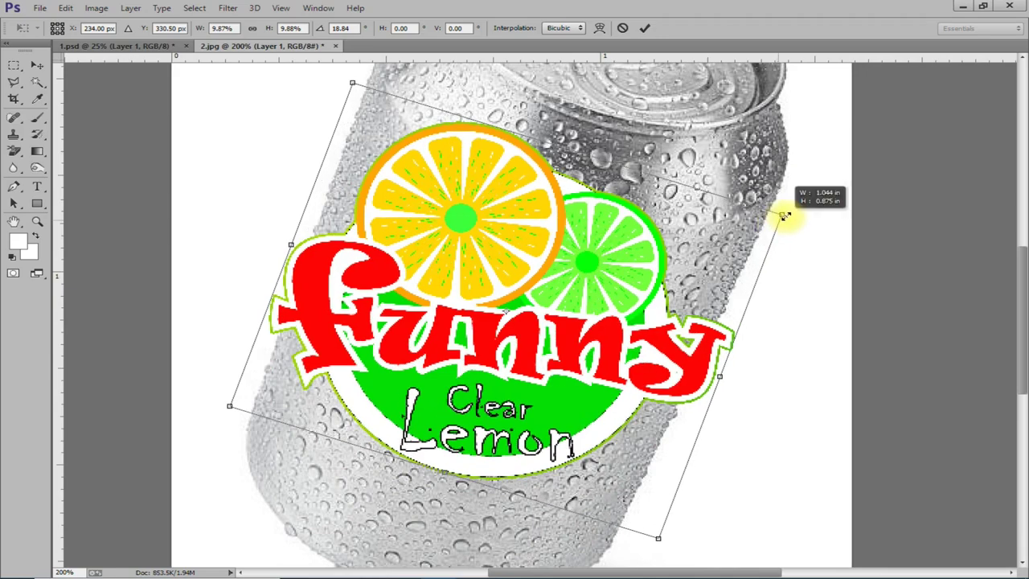
pyautogui.moveTo(775, 217); pyautogui.dragTo(788, 212)
pyautogui.moveTo(593, 301); pyautogui.dragTo(598, 299)
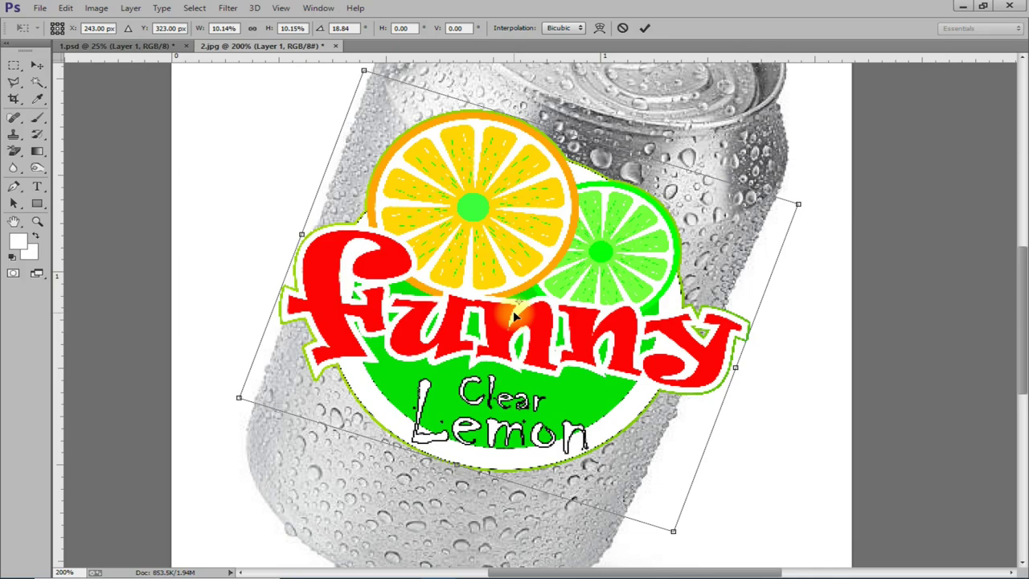
# Custom-warp the logo's corners and sides so it wraps around the can, then commit the warp.
pyautogui.rightClick(530, 279)
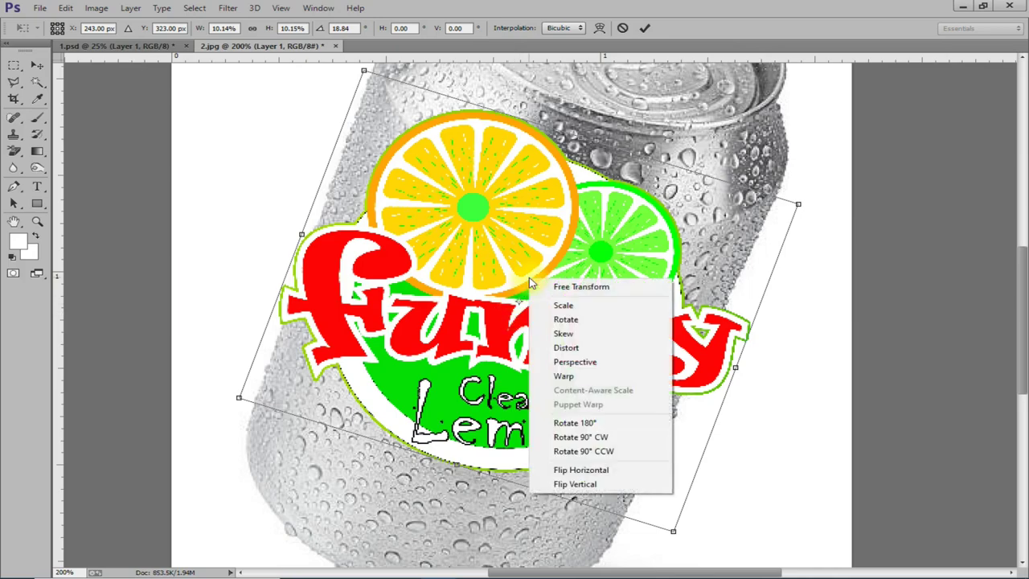
pyautogui.click(588, 377)
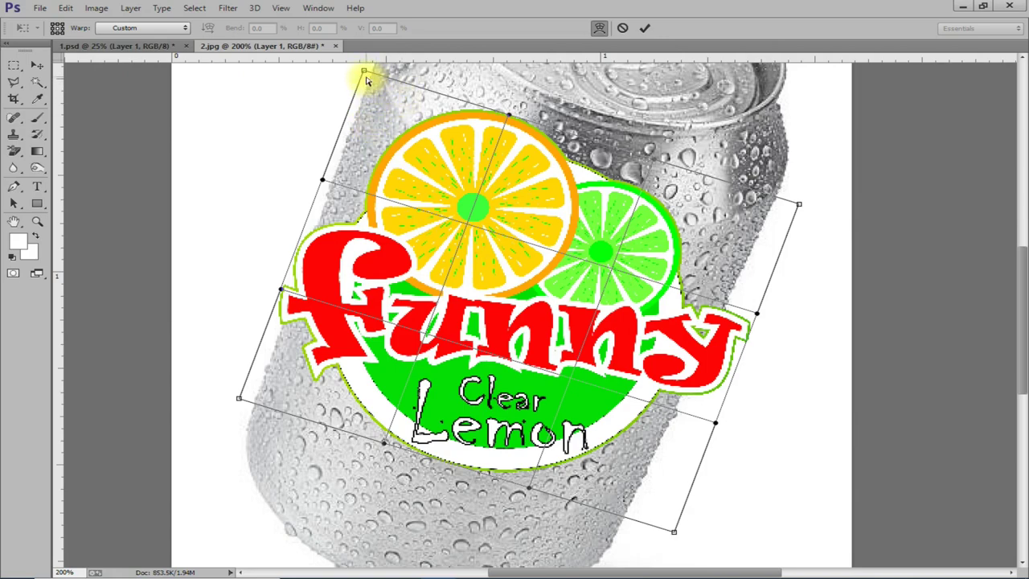
pyautogui.moveTo(368, 81); pyautogui.dragTo(365, 107)
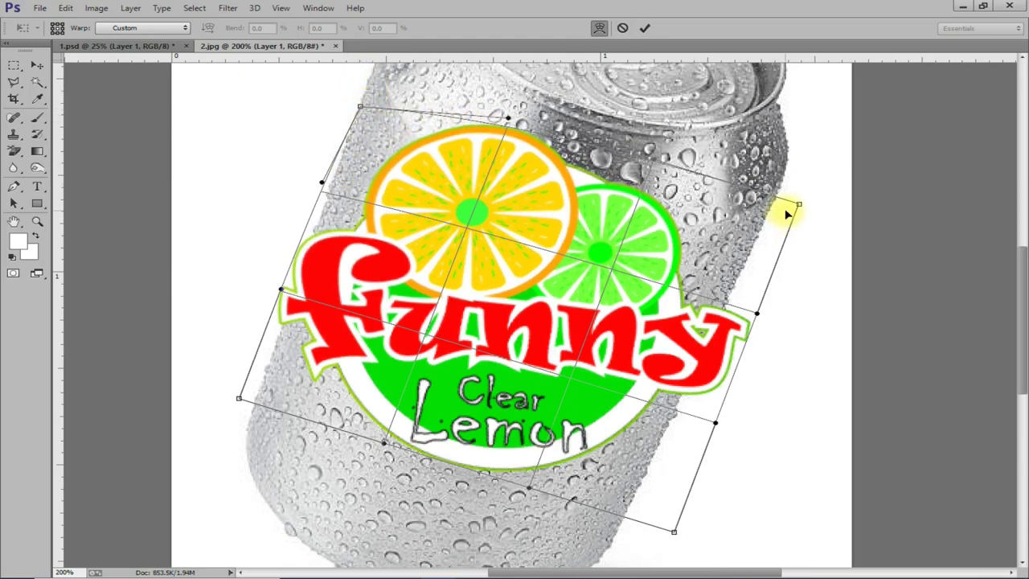
pyautogui.moveTo(788, 212); pyautogui.dragTo(756, 232)
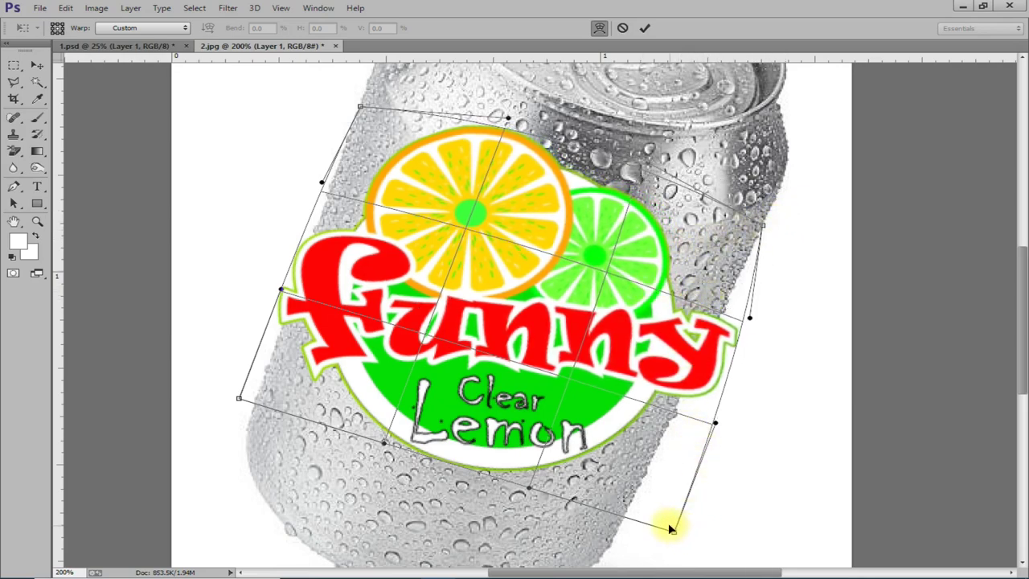
pyautogui.moveTo(248, 397); pyautogui.dragTo(274, 378)
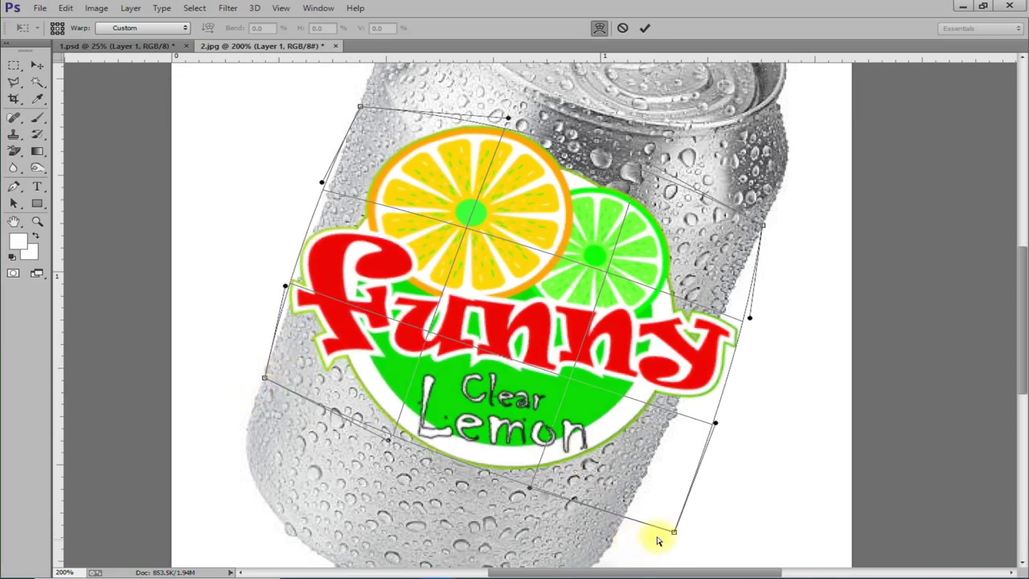
pyautogui.moveTo(672, 532)
pyautogui.mouseDown()
pyautogui.moveTo(651, 493)
pyautogui.moveTo(633, 499)
pyautogui.moveTo(627, 488)
pyautogui.mouseUp()
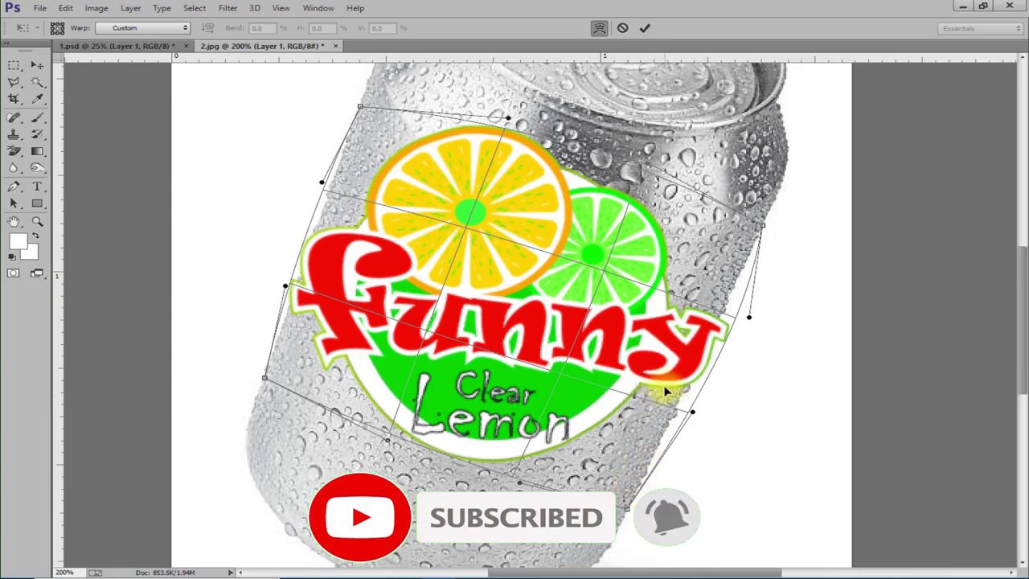
pyautogui.moveTo(666, 391); pyautogui.dragTo(688, 363)
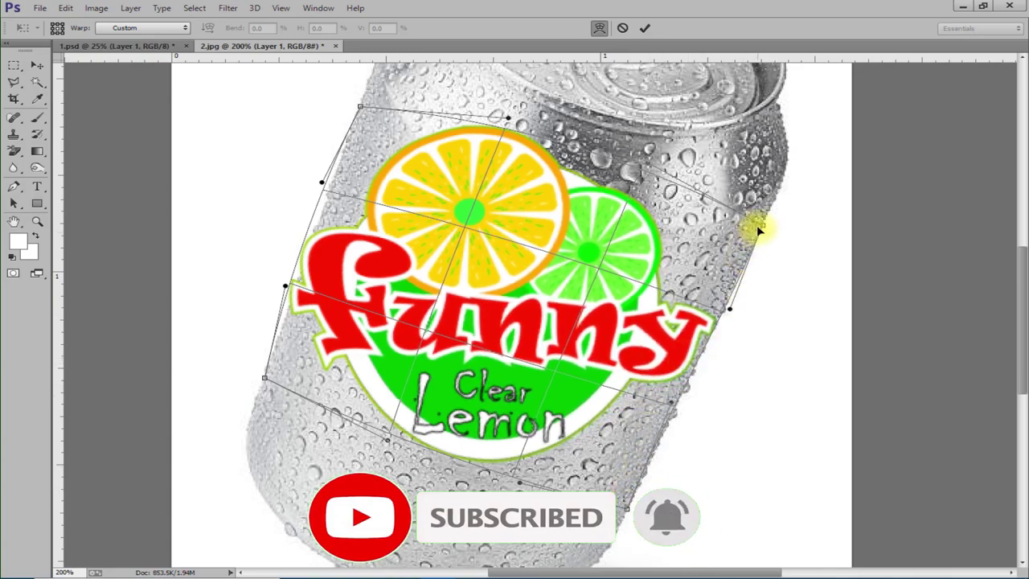
pyautogui.moveTo(760, 226); pyautogui.dragTo(746, 228)
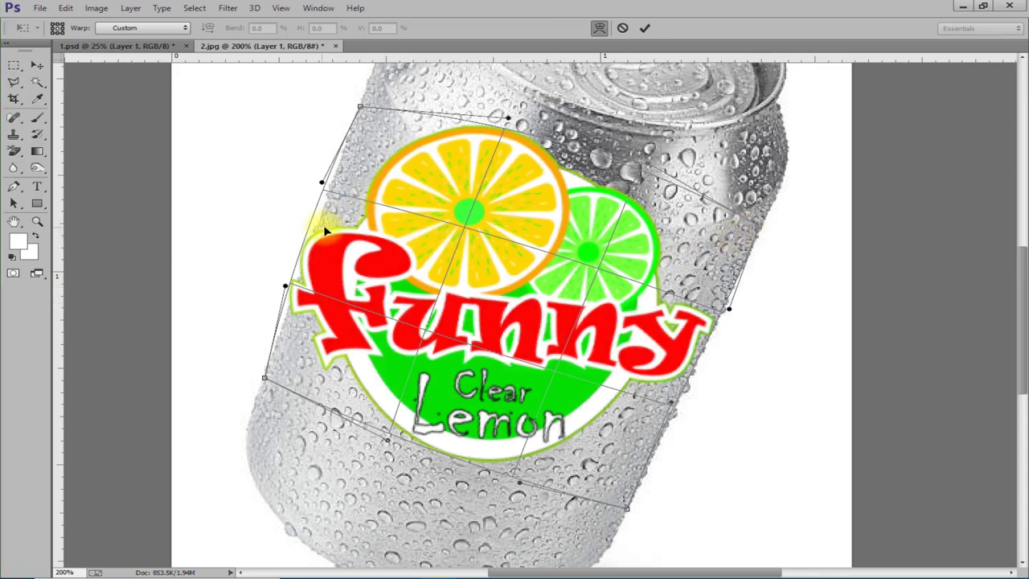
pyautogui.moveTo(321, 230); pyautogui.dragTo(329, 233)
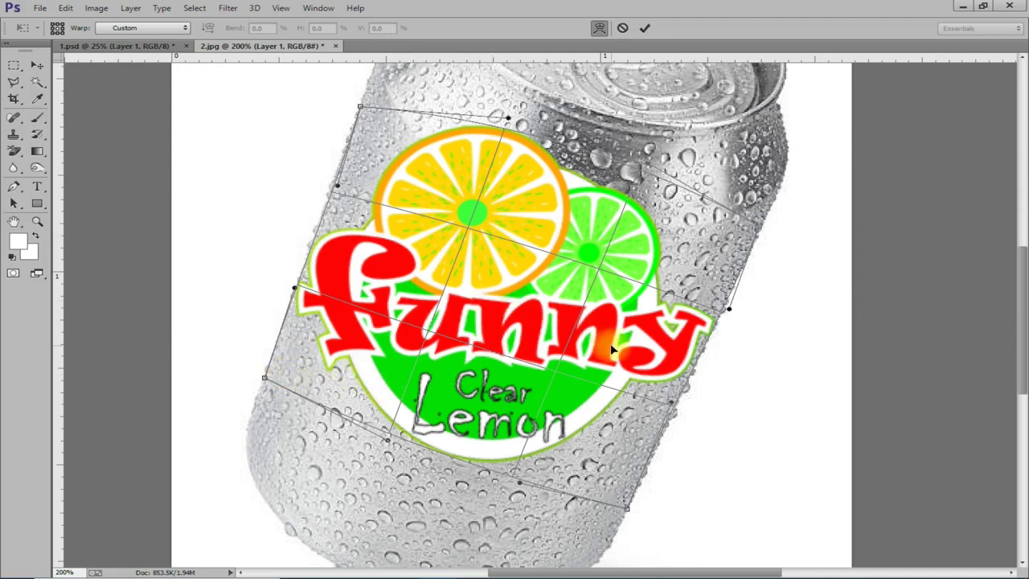
pyautogui.press('Return')
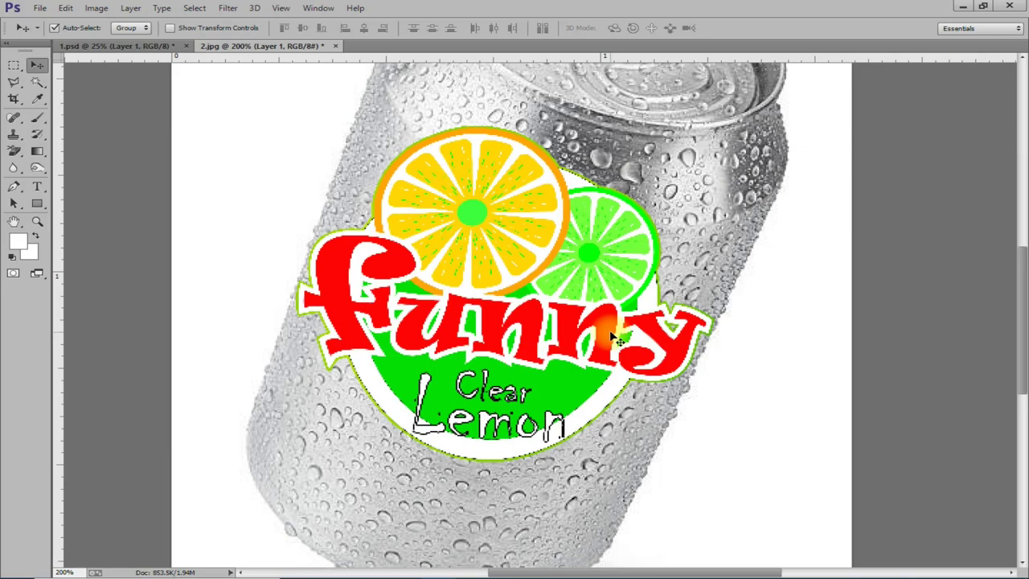
# Zoom to 100% and back to 200%, then show the Layers panel with Layer 1 above Background.
pyautogui.hotkey('ctrl', '-')
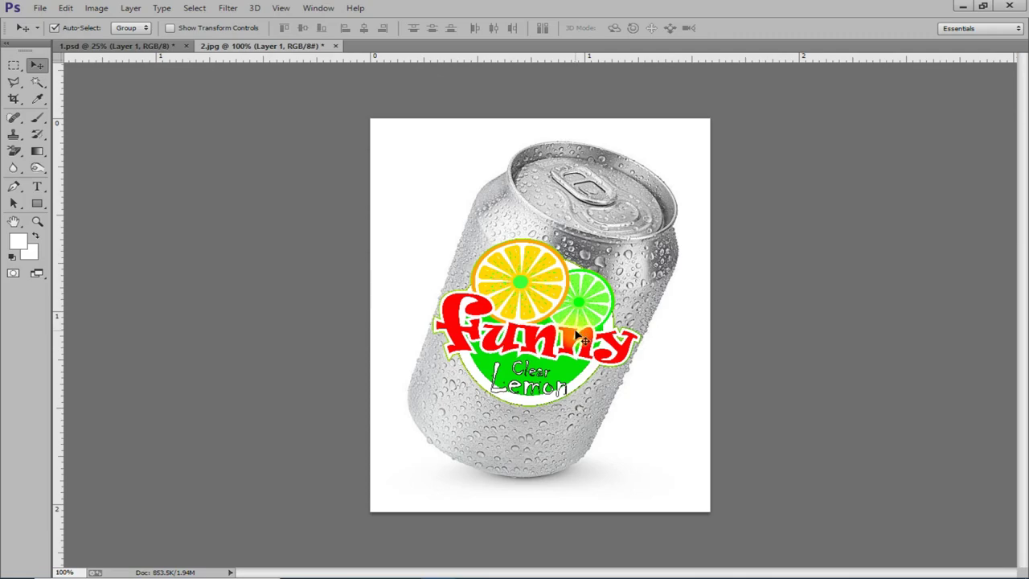
pyautogui.hotkey('ctrl', '+')
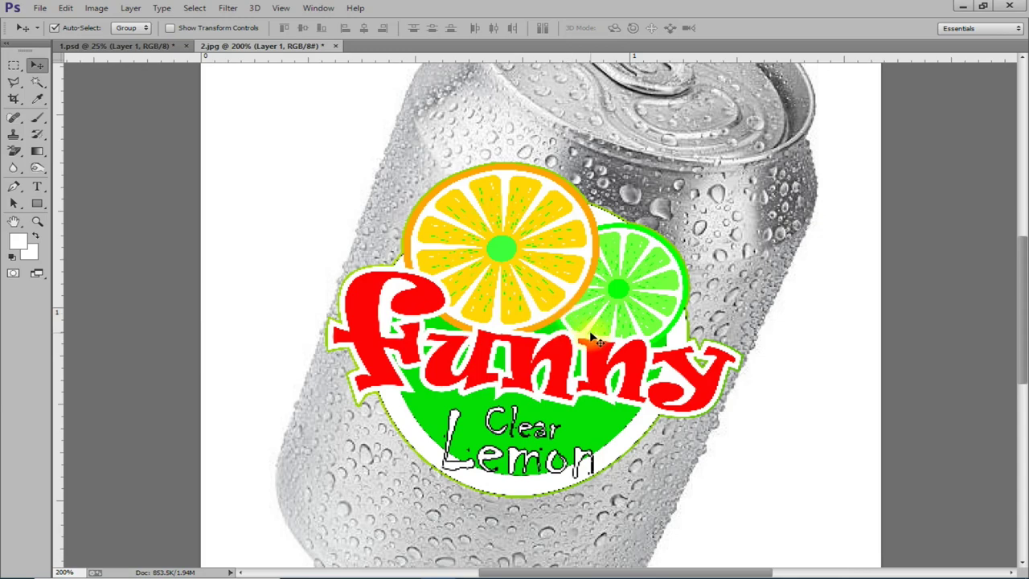
pyautogui.press('F7')
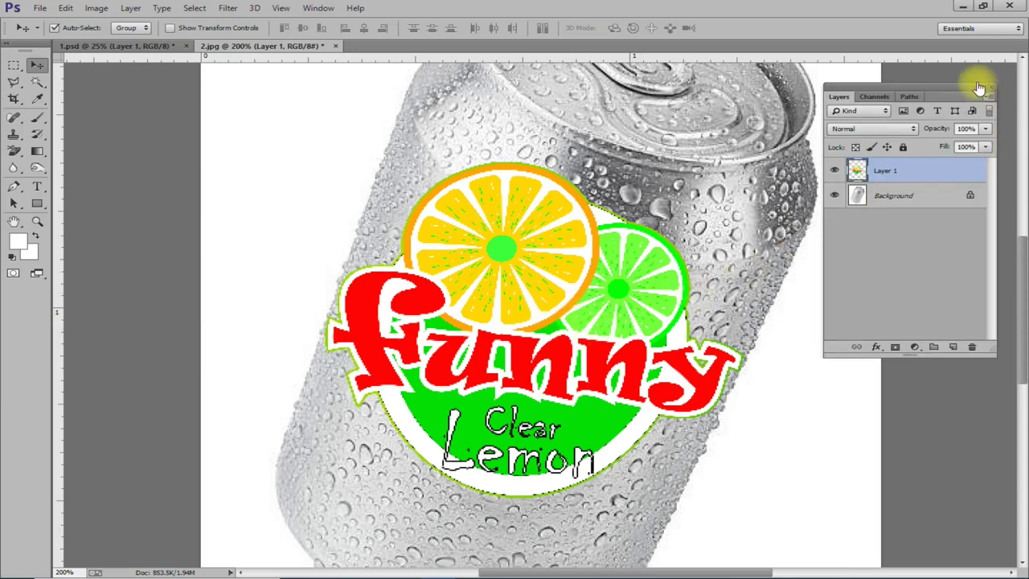
# Set Layer 1's blend mode to Multiply so the can's droplets and metal texture show through.
pyautogui.moveTo(918, 85); pyautogui.dragTo(898, 99)
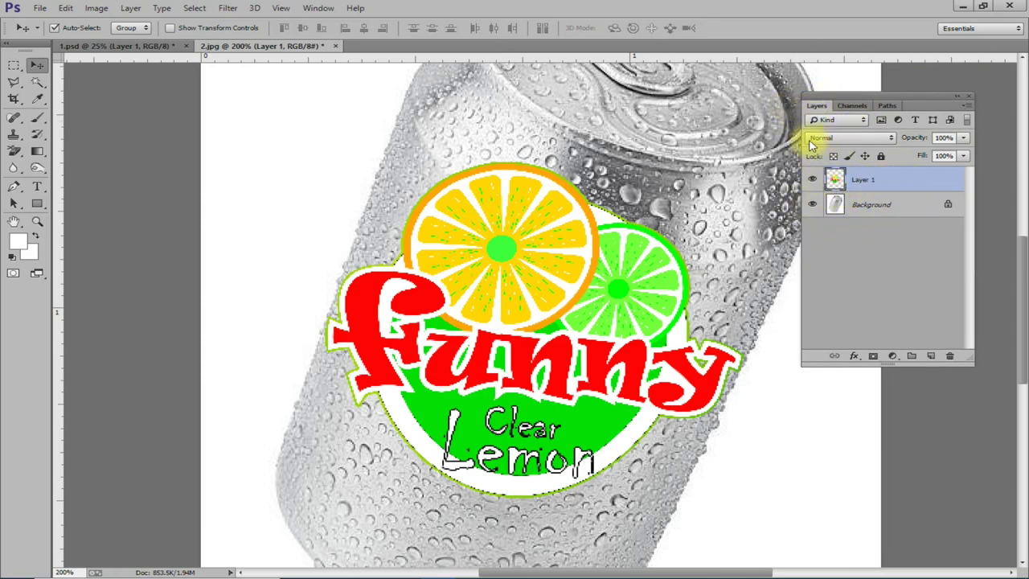
pyautogui.click(844, 139)
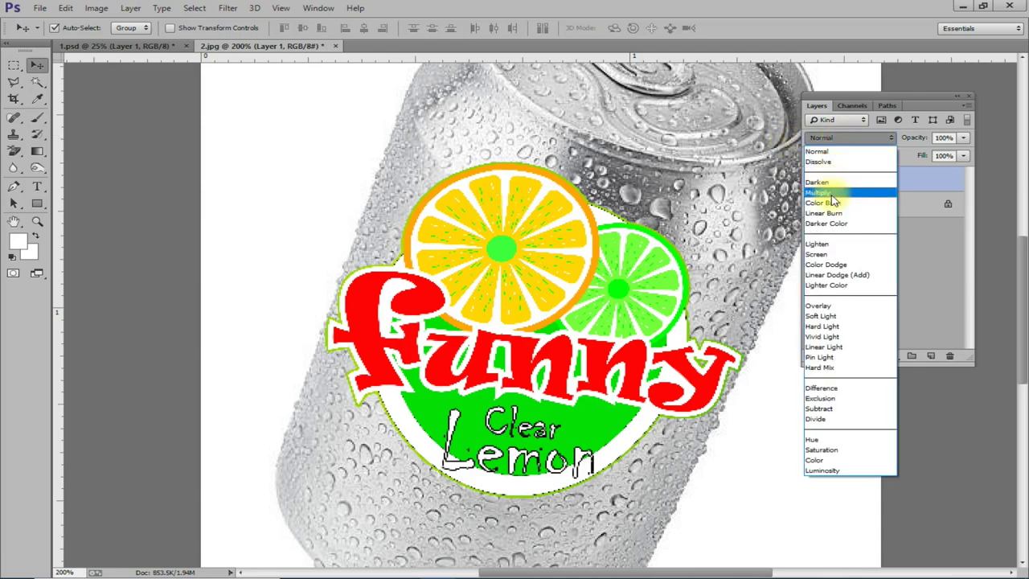
pyautogui.click(833, 194)
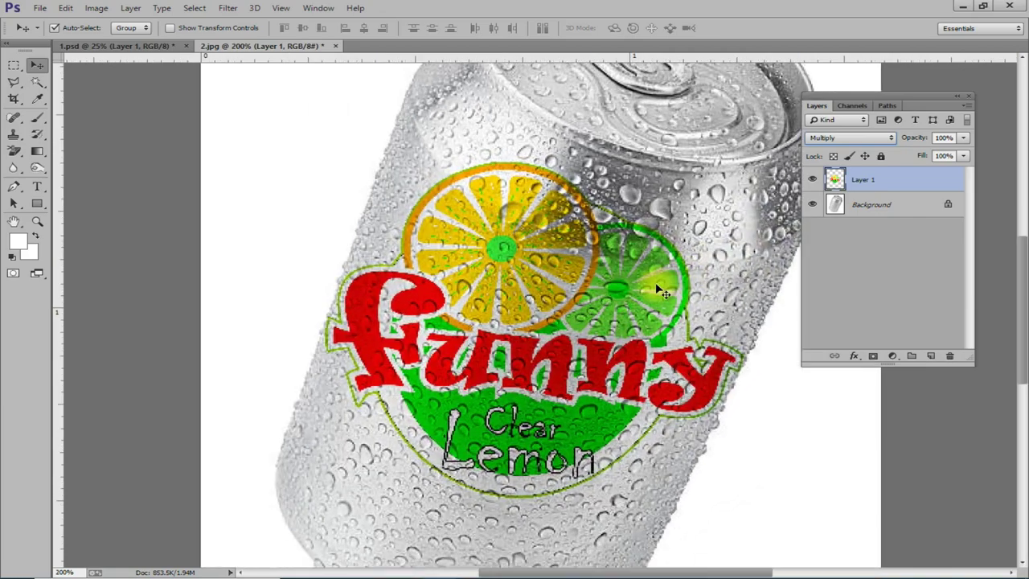
pyautogui.moveTo(675, 269); pyautogui.dragTo(594, 263)
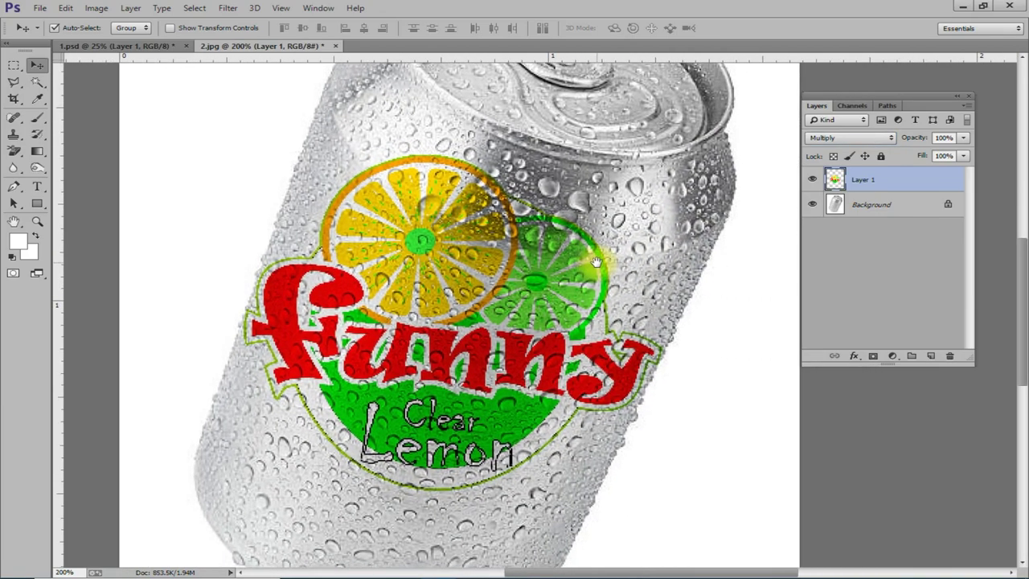
# On the Background layer, add +30 Black to Neutrals in Selective Color.
pyautogui.click(887, 207)
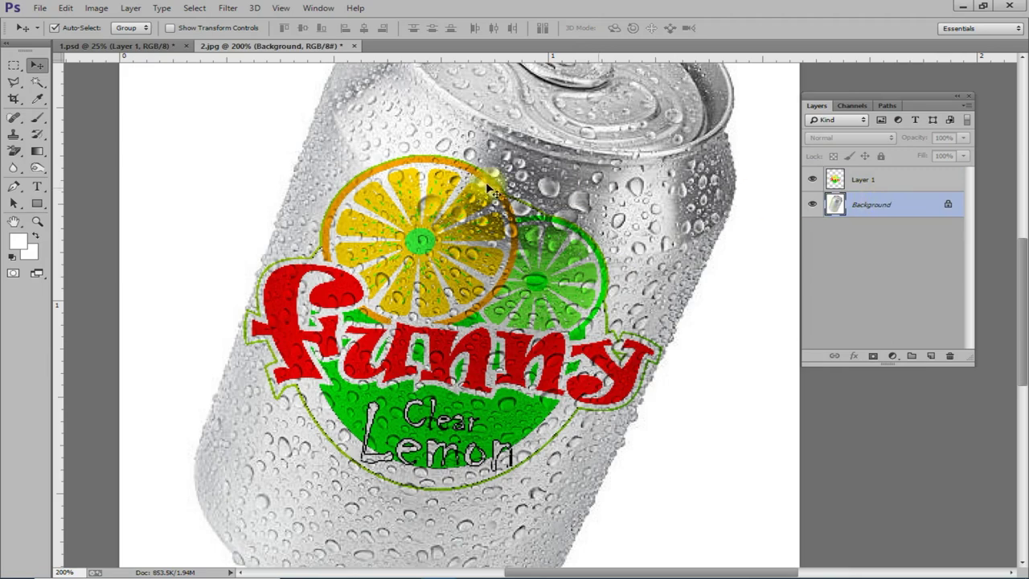
pyautogui.click(96, 8)
pyautogui.moveTo(117, 40)
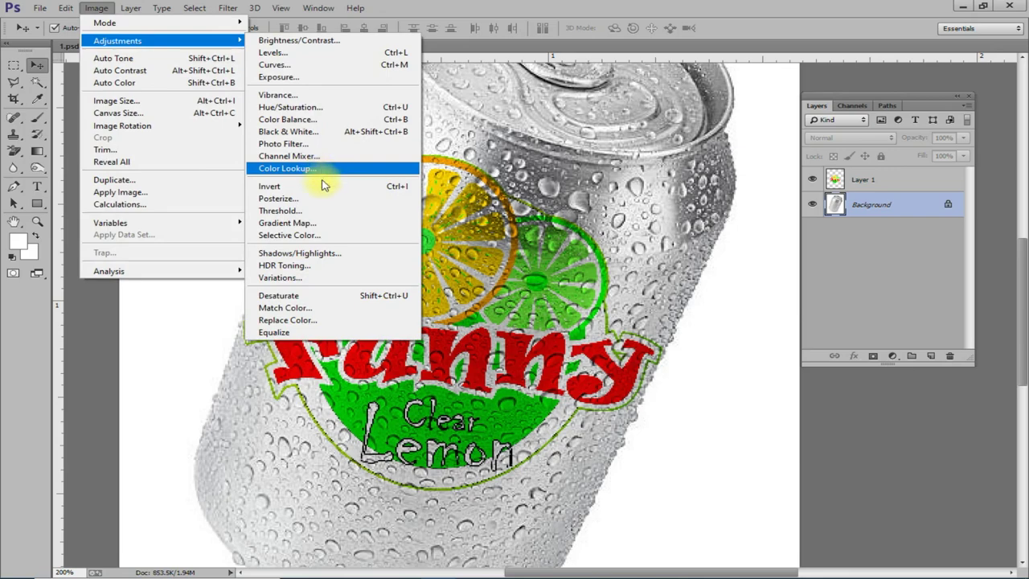
pyautogui.click(322, 235)
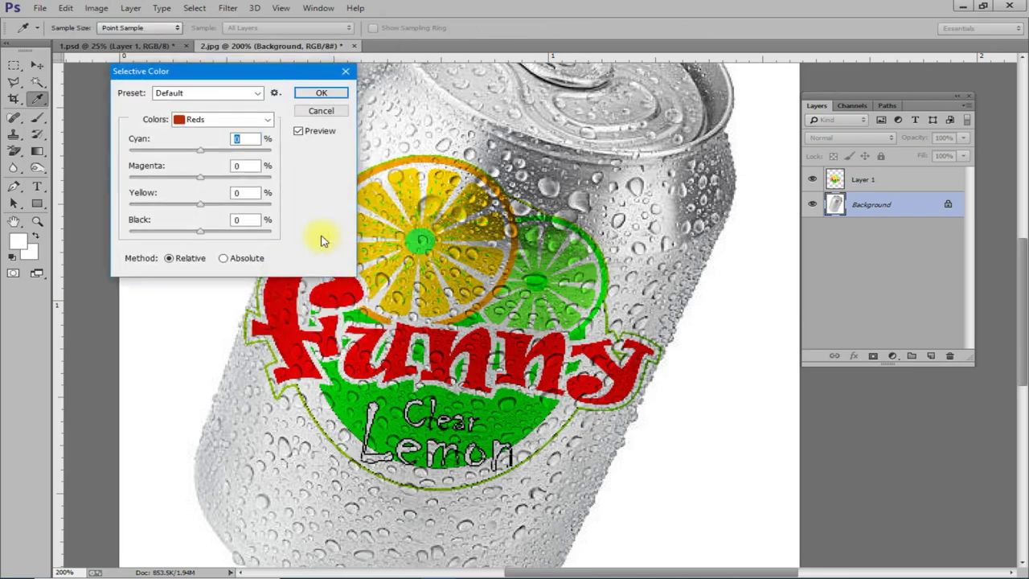
pyautogui.moveTo(251, 71); pyautogui.dragTo(211, 24)
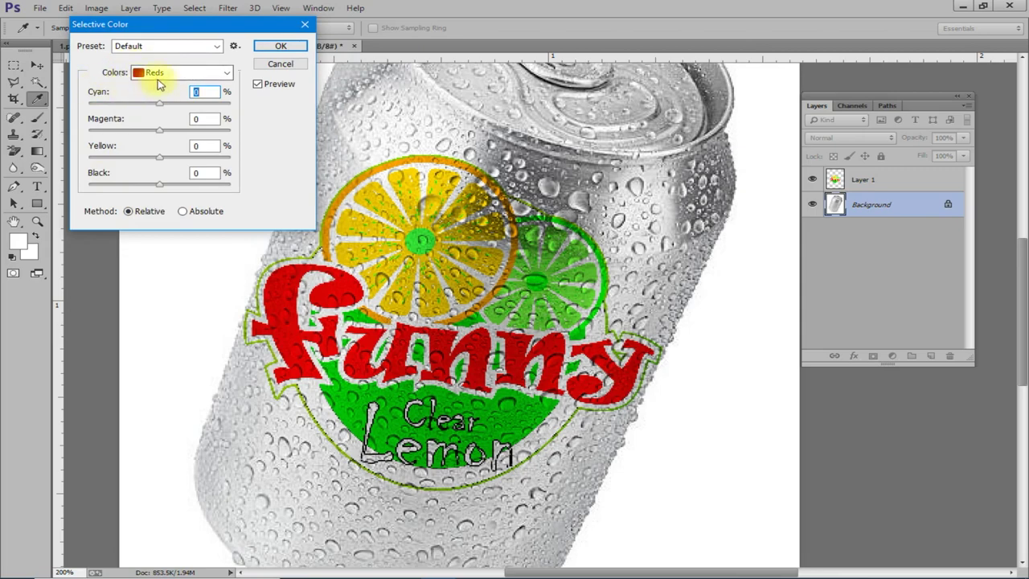
pyautogui.click(179, 79)
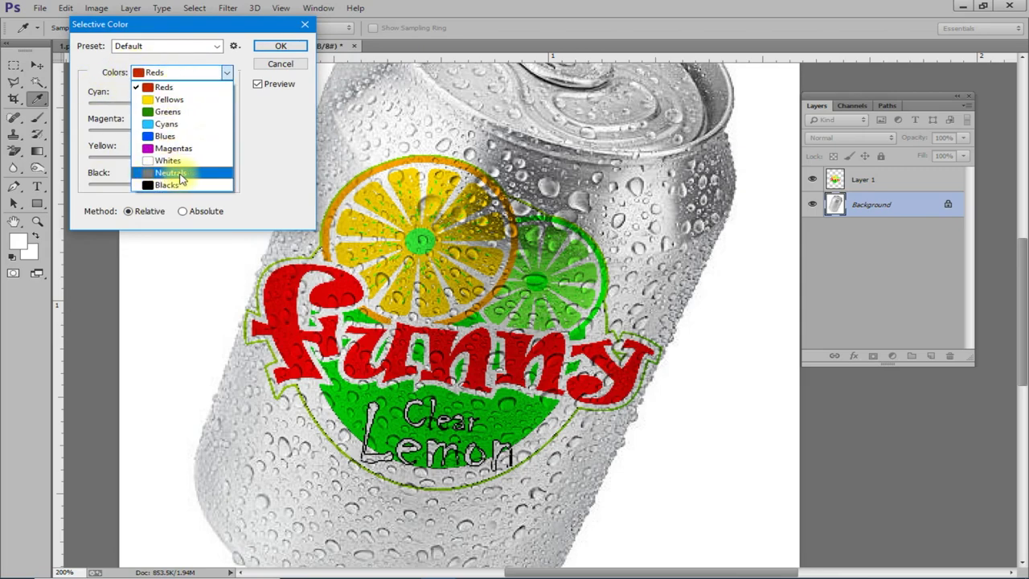
pyautogui.click(181, 174)
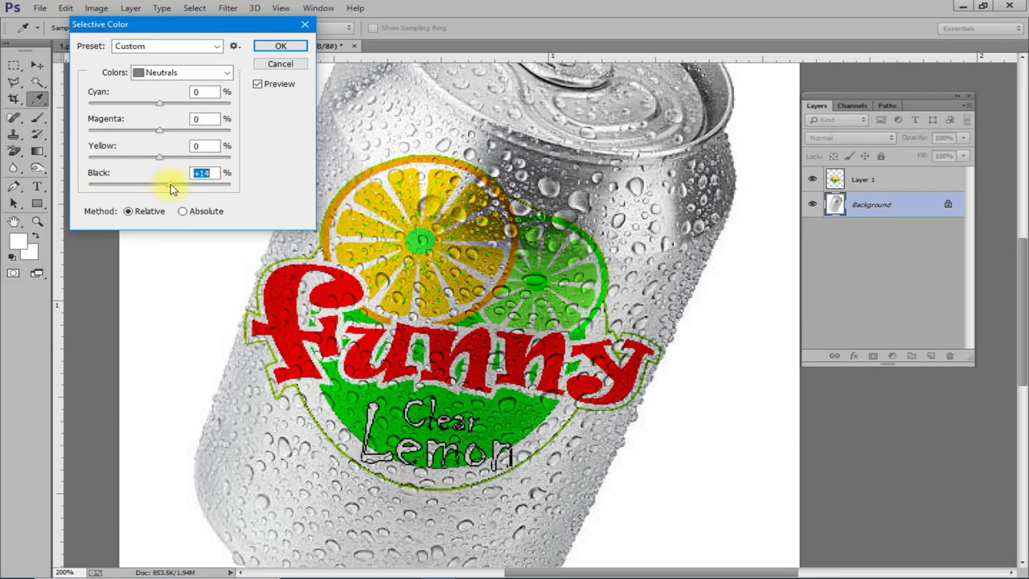
pyautogui.moveTo(160, 188)
pyautogui.mouseDown()
pyautogui.moveTo(198, 188)
pyautogui.moveTo(134, 191)
pyautogui.moveTo(208, 193)
pyautogui.moveTo(181, 196)
pyautogui.mouseUp()
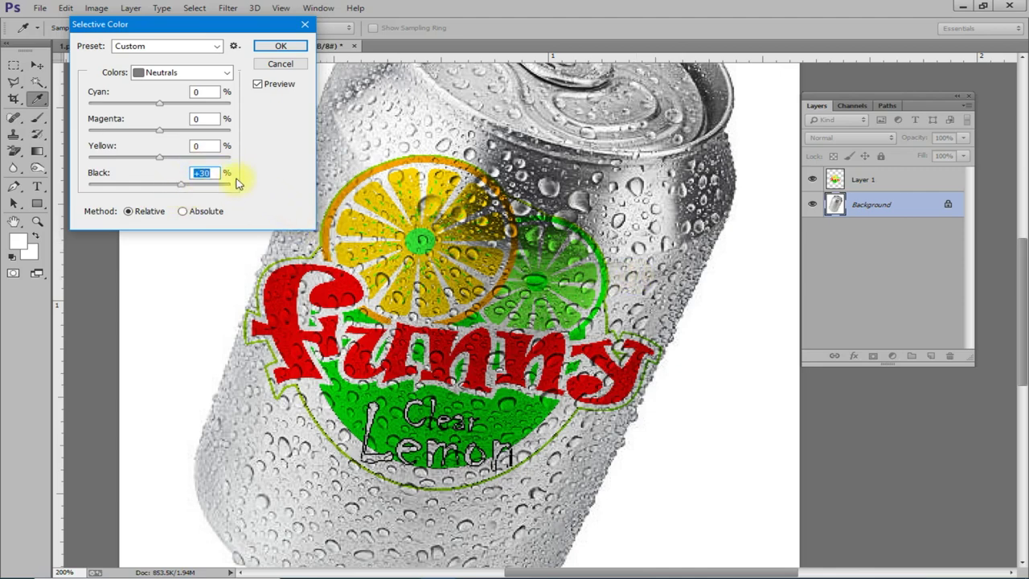
# Add +20 Black to Blacks, keep the Relative method, and apply the Selective Color adjustment.
pyautogui.click(151, 74)
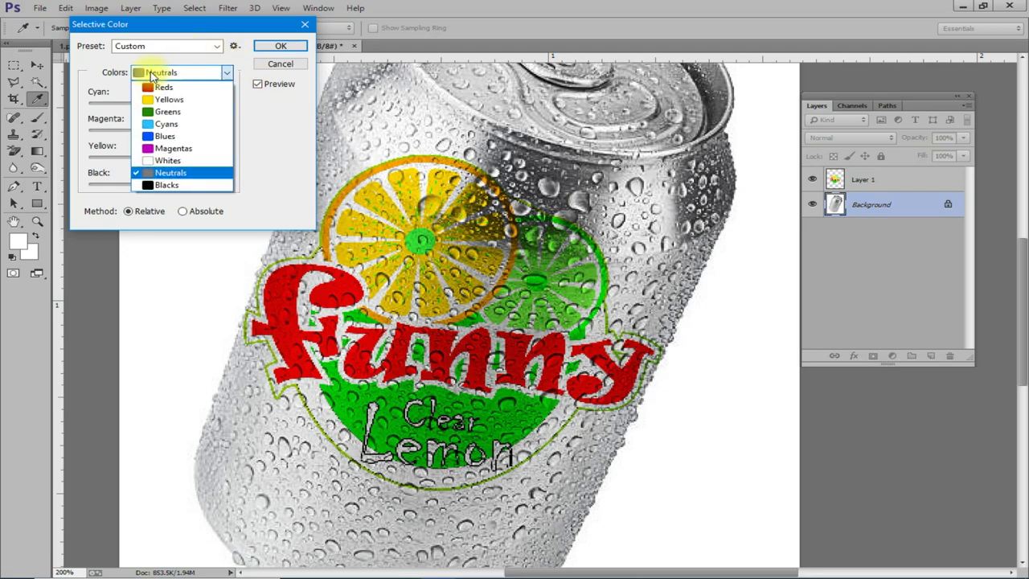
pyautogui.click(167, 185)
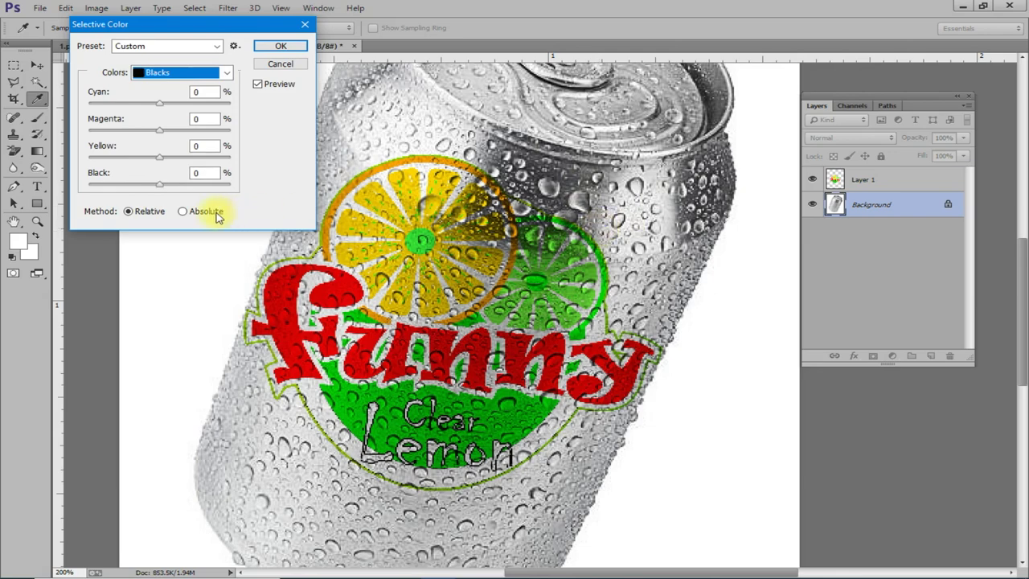
pyautogui.moveTo(165, 183)
pyautogui.mouseDown()
pyautogui.moveTo(168, 198)
pyautogui.moveTo(99, 184)
pyautogui.moveTo(223, 193)
pyautogui.moveTo(108, 193)
pyautogui.moveTo(246, 201)
pyautogui.moveTo(108, 200)
pyautogui.moveTo(167, 198)
pyautogui.mouseUp()
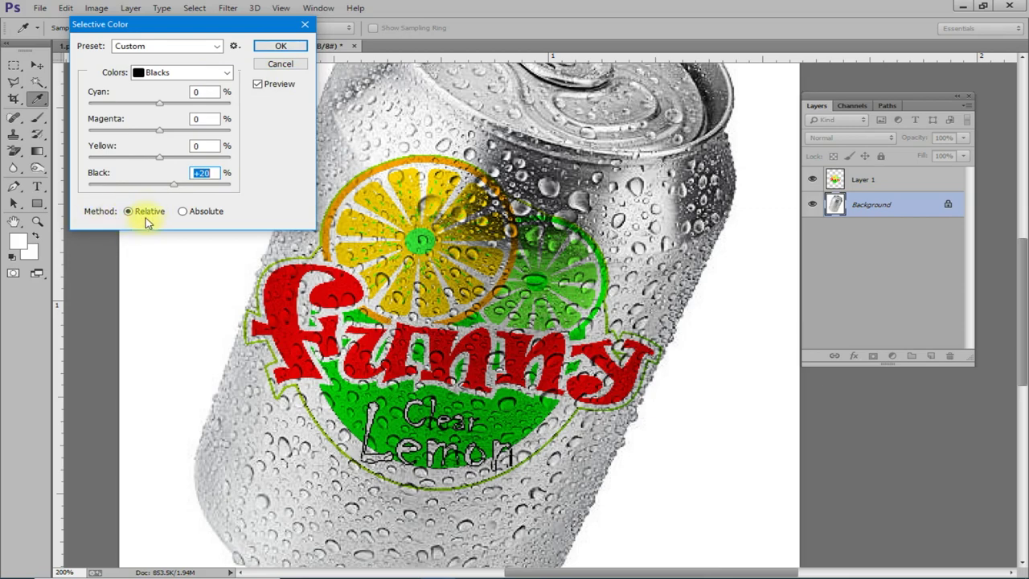
pyautogui.click(200, 218)
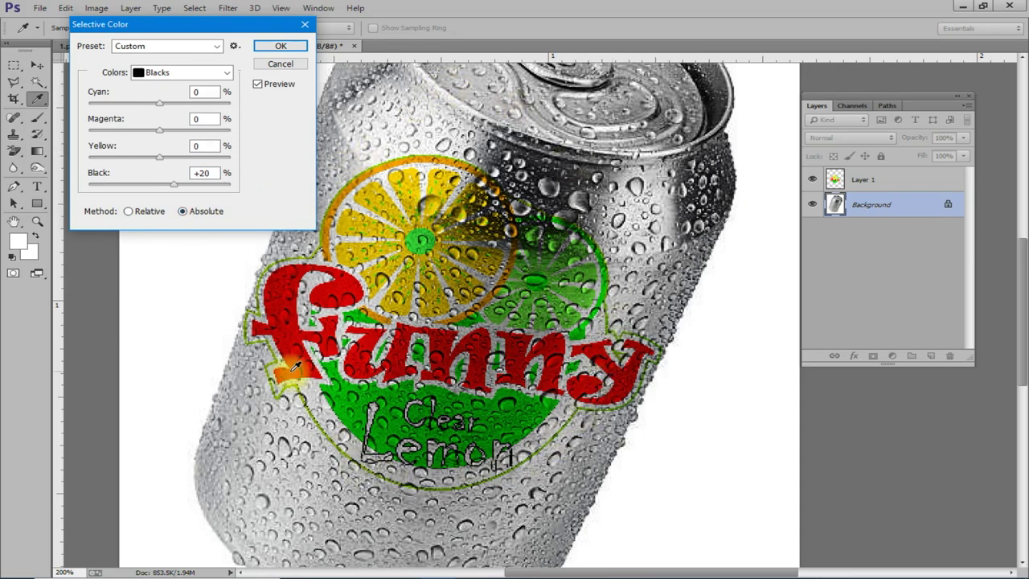
pyautogui.click(143, 219)
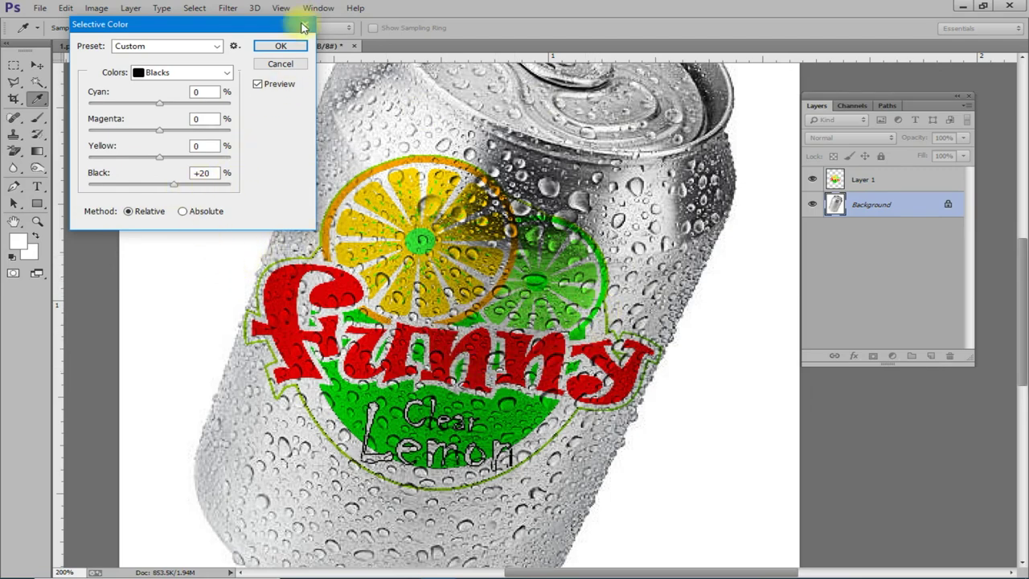
pyautogui.click(277, 46)
pyautogui.press('v')
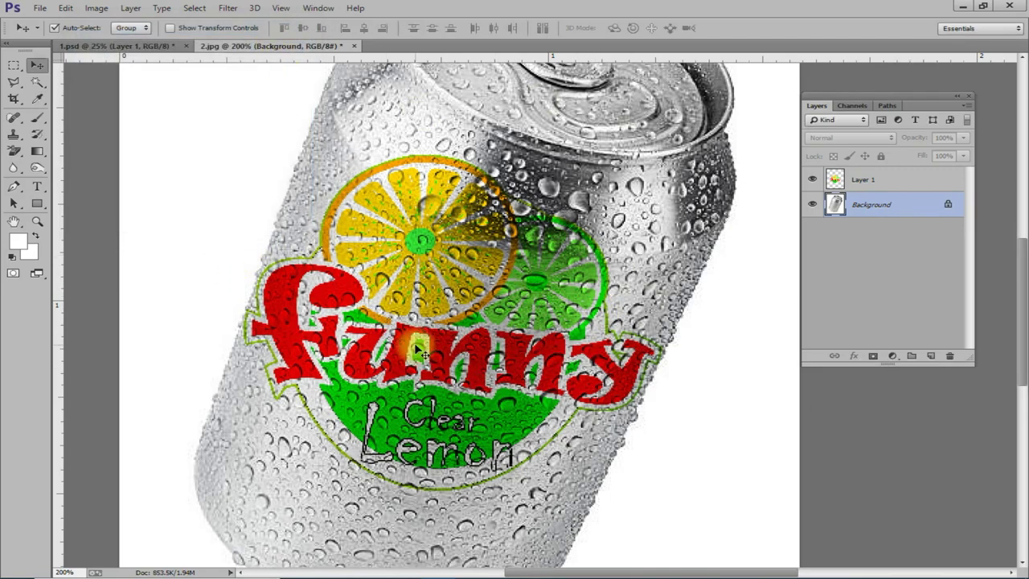
# Select the Dodge tool with Range set to Midtones at 30% exposure.
pyautogui.scroll(-3, 575, 363)
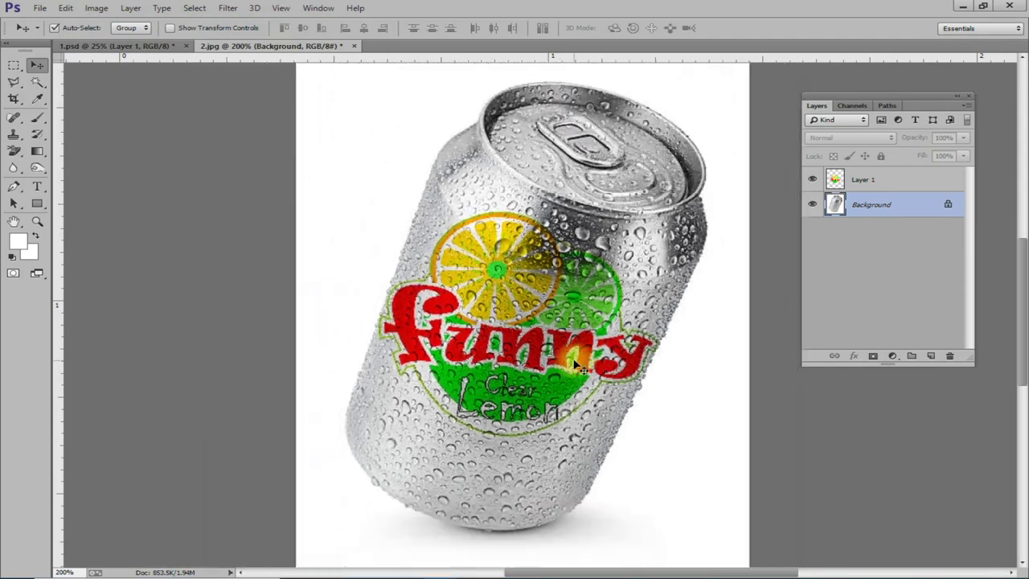
pyautogui.scroll(-2, 514, 354)
pyautogui.scroll(5, 438, 347)
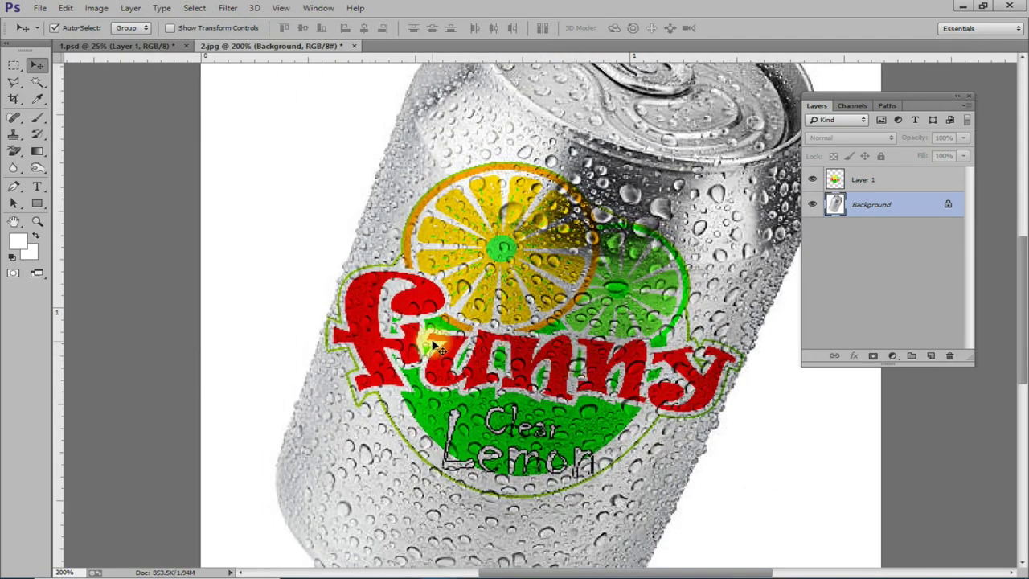
pyautogui.scroll(-1, 434, 347)
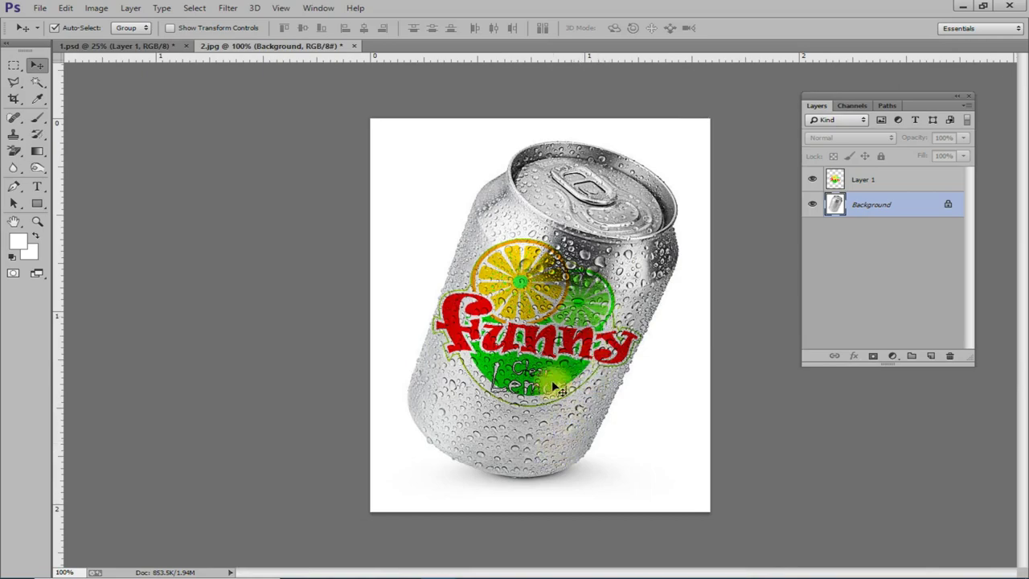
pyautogui.click(37, 170)
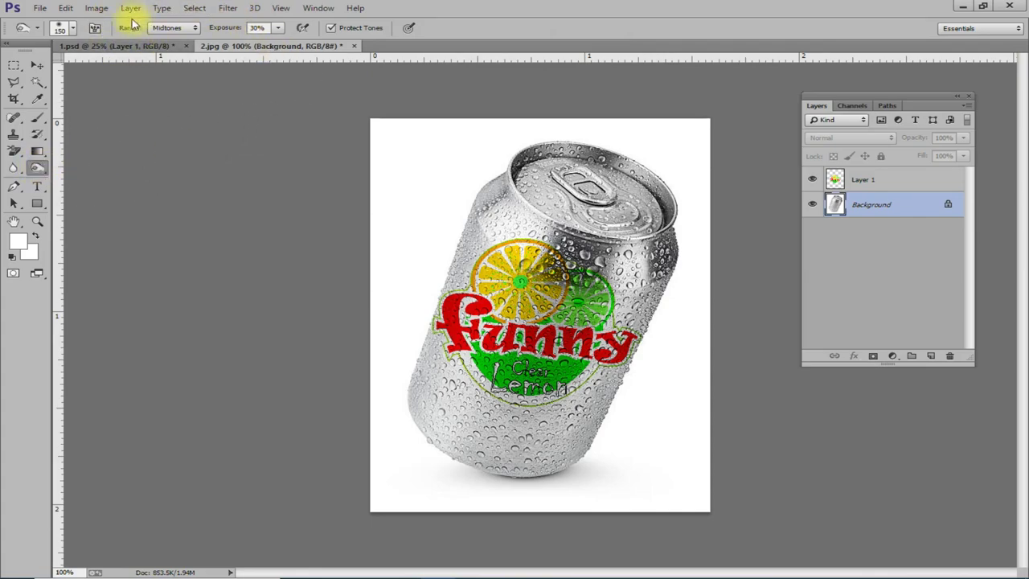
pyautogui.click(175, 28)
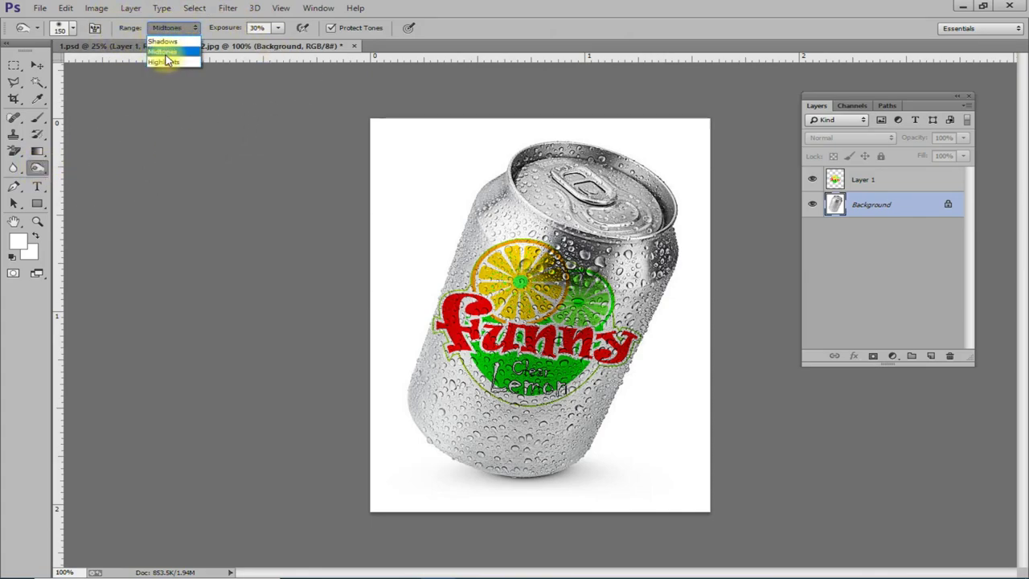
pyautogui.click(161, 51)
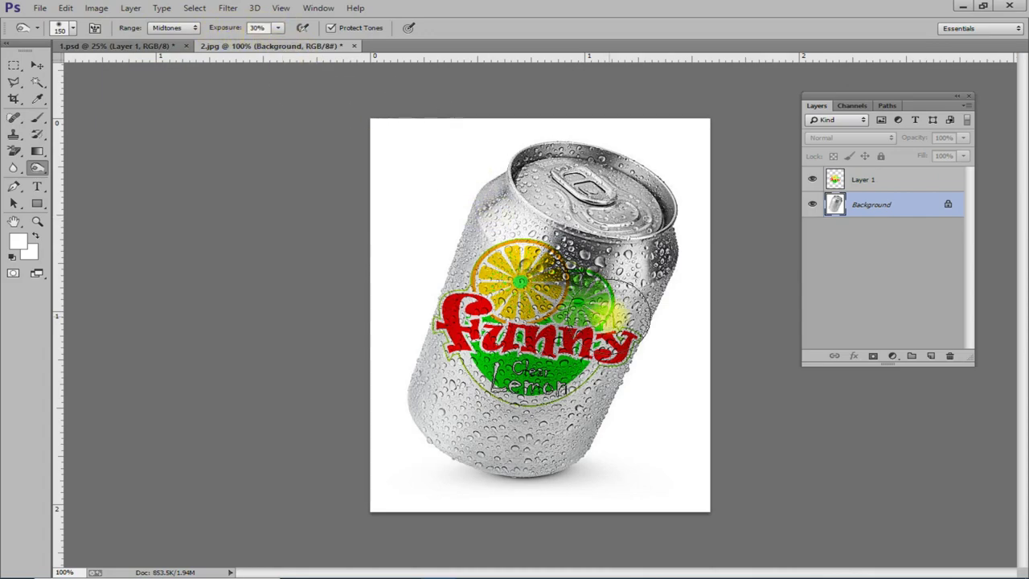
# Brush over the can's right side, lemon logo, lower body and top shoulder to tone the midtones.
pyautogui.scroll(1, 611, 318)
pyautogui.scroll(1, 563, 273)
pyautogui.scroll(1, 481, 207)
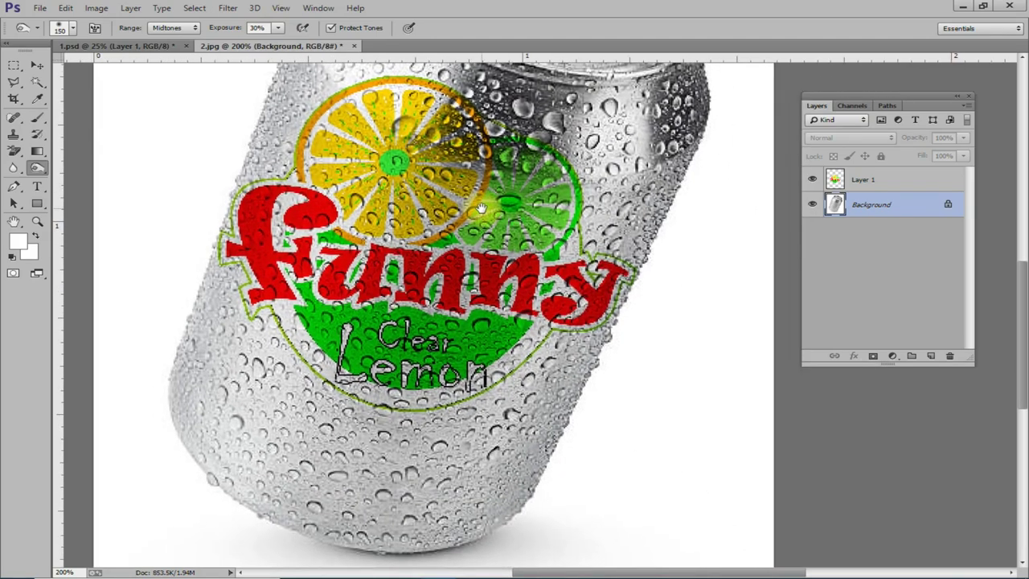
pyautogui.moveTo(480, 208)
pyautogui.mouseDown()
pyautogui.moveTo(666, 131)
pyautogui.moveTo(562, 346)
pyautogui.moveTo(520, 471)
pyautogui.moveTo(441, 514)
pyautogui.moveTo(474, 475)
pyautogui.moveTo(389, 497)
pyautogui.moveTo(519, 447)
pyautogui.moveTo(602, 252)
pyautogui.moveTo(620, 166)
pyautogui.mouseUp()
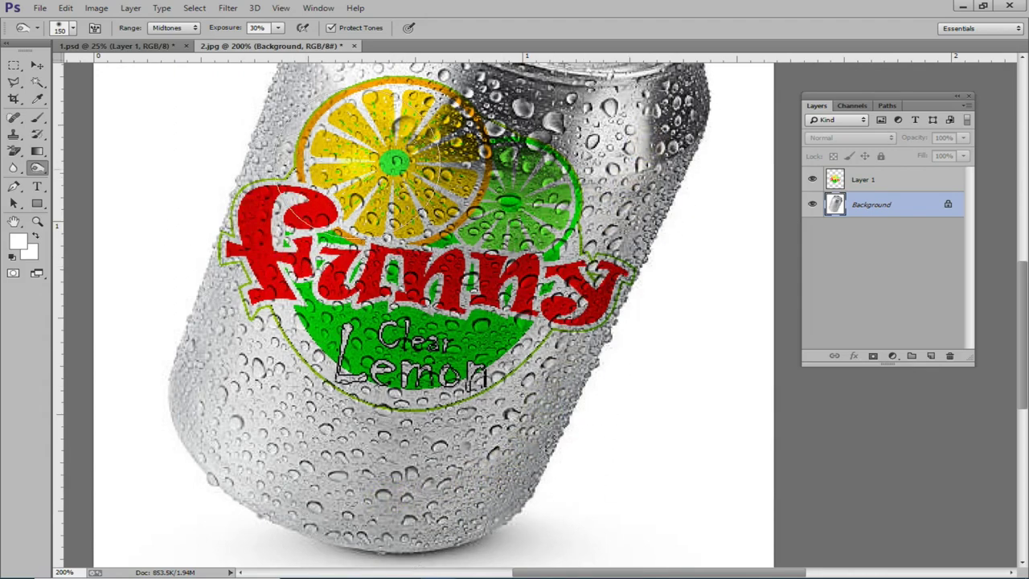
pyautogui.moveTo(357, 165)
pyautogui.mouseDown()
pyautogui.moveTo(468, 133)
pyautogui.moveTo(354, 369)
pyautogui.moveTo(312, 500)
pyautogui.moveTo(366, 376)
pyautogui.moveTo(489, 277)
pyautogui.moveTo(611, 275)
pyautogui.mouseUp()
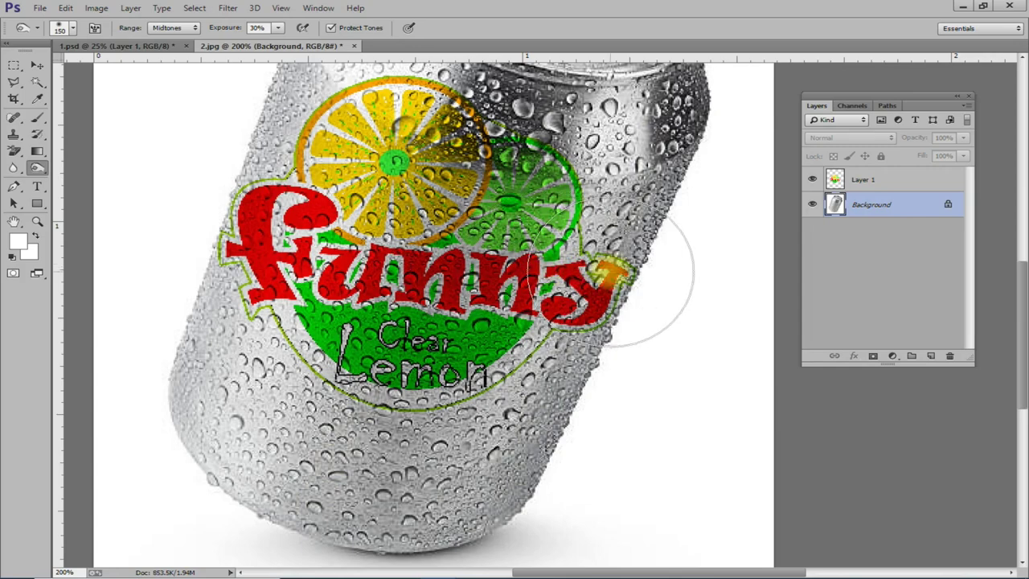
pyautogui.hotkey('ctrl', '-')
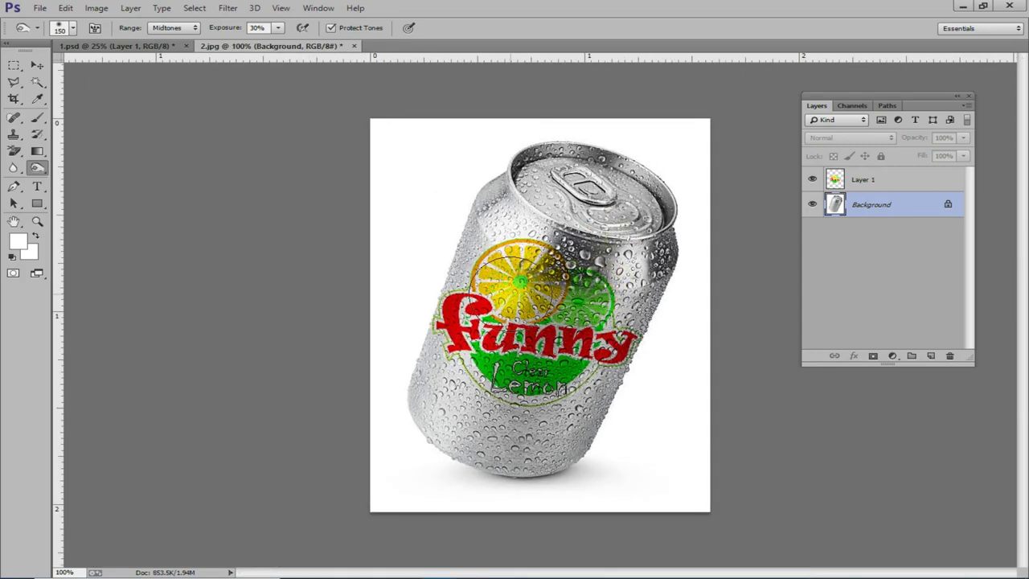
pyautogui.moveTo(514, 282)
pyautogui.mouseDown()
pyautogui.moveTo(598, 138)
pyautogui.moveTo(547, 179)
pyautogui.moveTo(472, 193)
pyautogui.moveTo(464, 240)
pyautogui.moveTo(421, 311)
pyautogui.moveTo(413, 418)
pyautogui.moveTo(611, 301)
pyautogui.moveTo(692, 307)
pyautogui.mouseUp()
# Duplicate Layer 1 into a Multiply copy and lighten the lime and lemon slices.
pyautogui.hotkey('ctrl', '+')
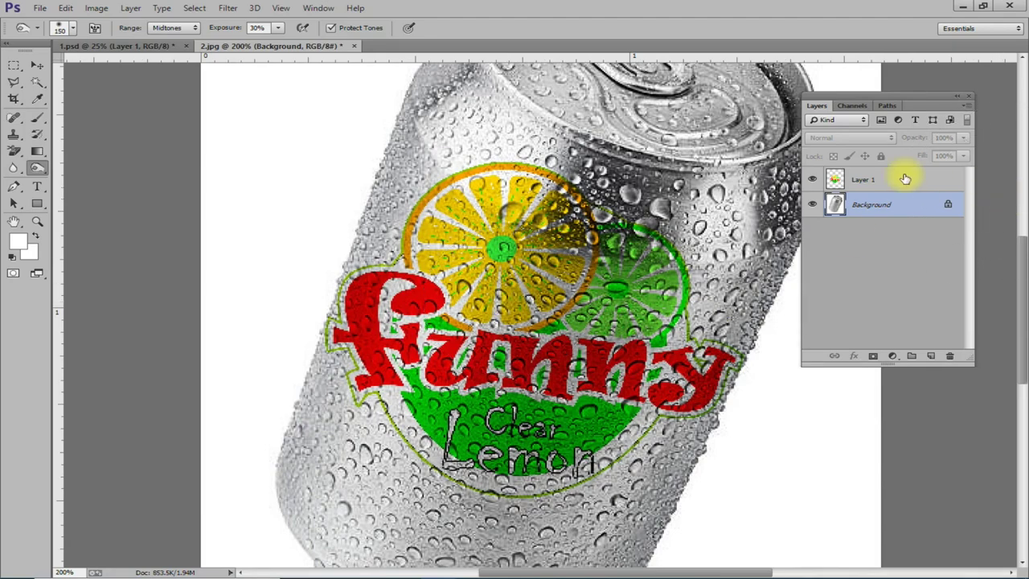
pyautogui.click(890, 180)
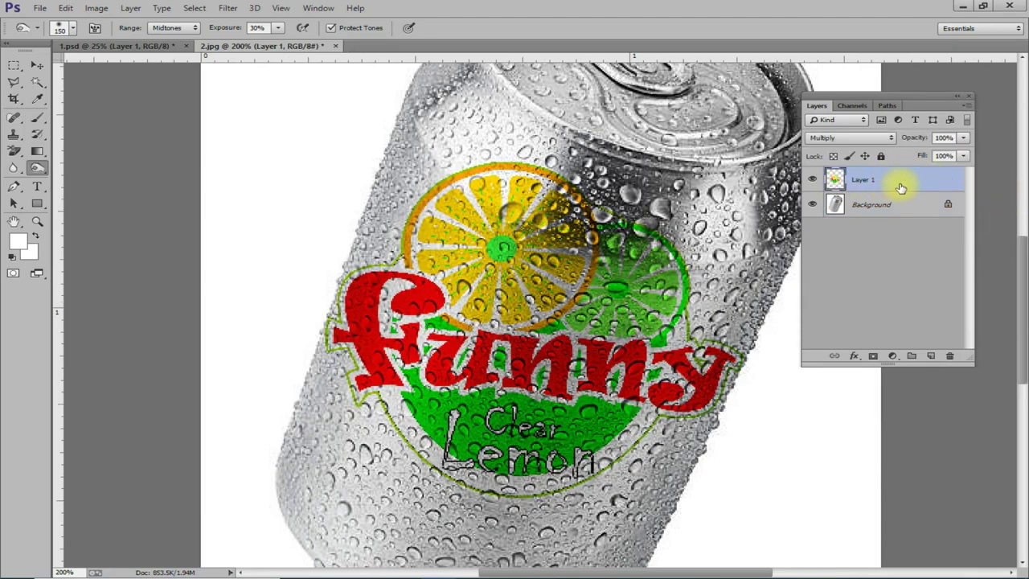
pyautogui.hotkey('ctrl', 'j')
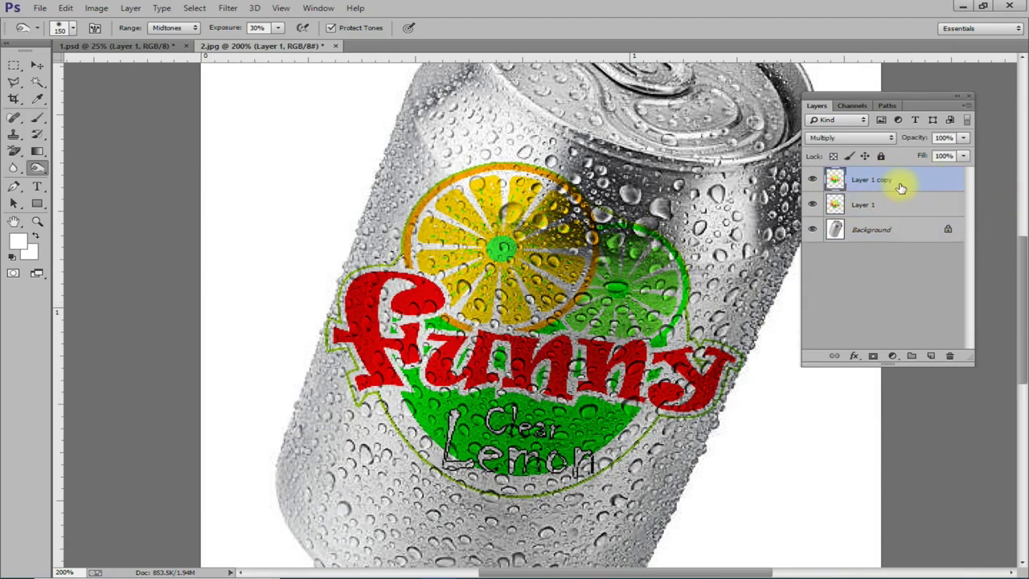
pyautogui.moveTo(619, 302)
pyautogui.mouseDown()
pyautogui.moveTo(635, 294)
pyautogui.moveTo(653, 323)
pyautogui.mouseUp()
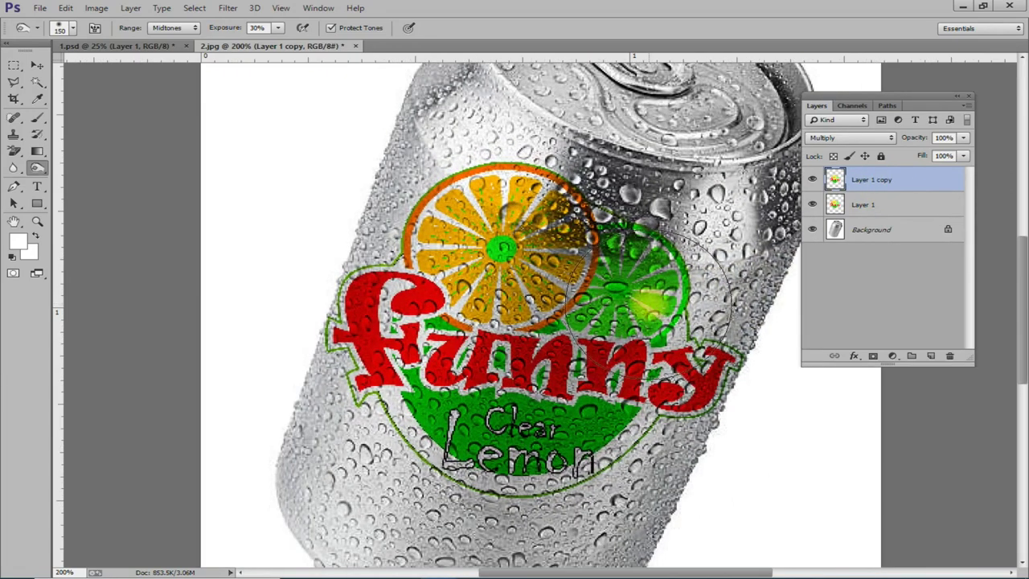
pyautogui.moveTo(653, 331)
pyautogui.mouseDown()
pyautogui.moveTo(601, 297)
pyautogui.moveTo(524, 273)
pyautogui.mouseUp()
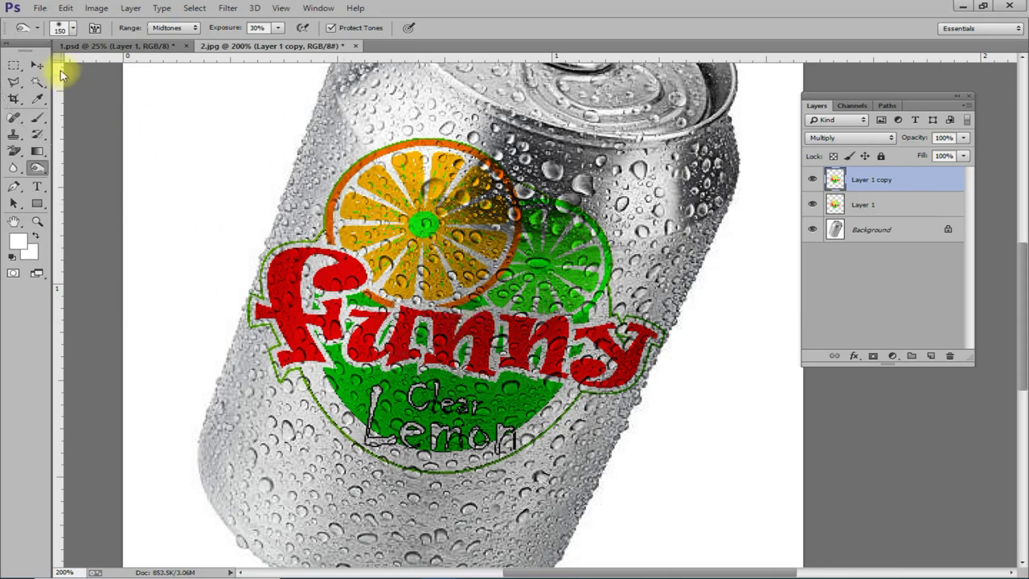
pyautogui.click(40, 8)
# Open 3.jpg and drag the logo layer from 1.psd into the dress photo.
pyautogui.click(36, 30)
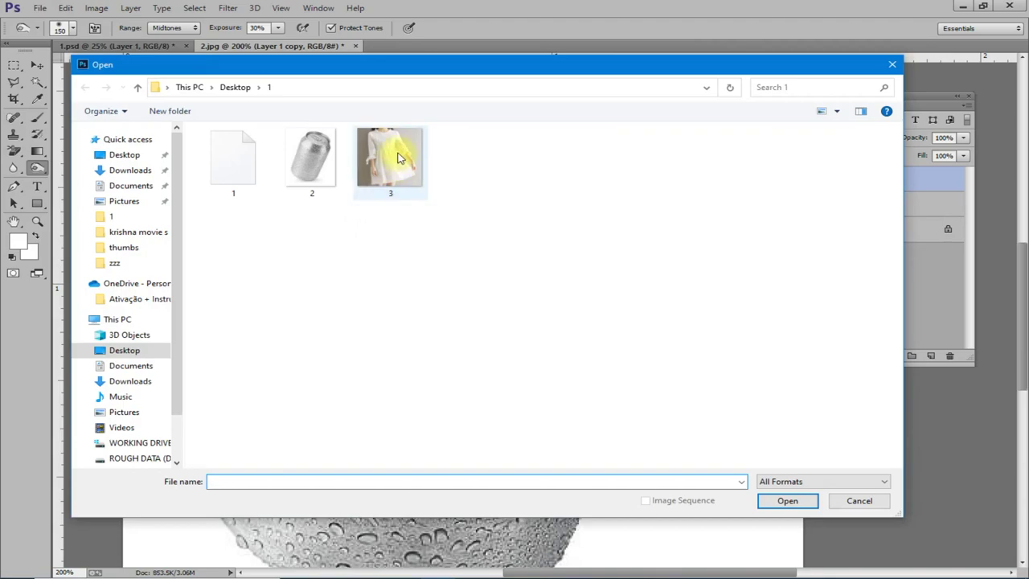
pyautogui.doubleClick(397, 155)
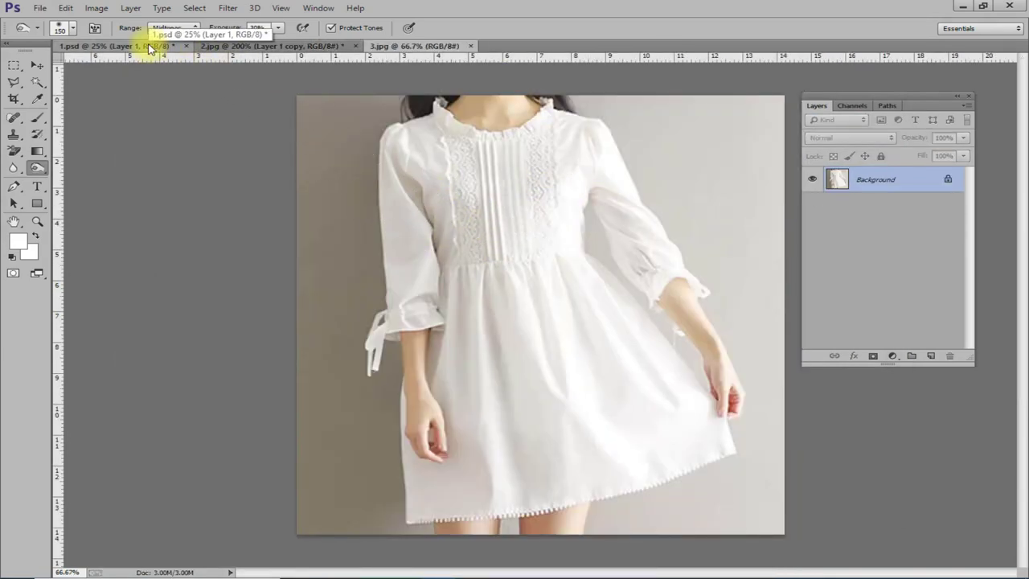
pyautogui.click(164, 48)
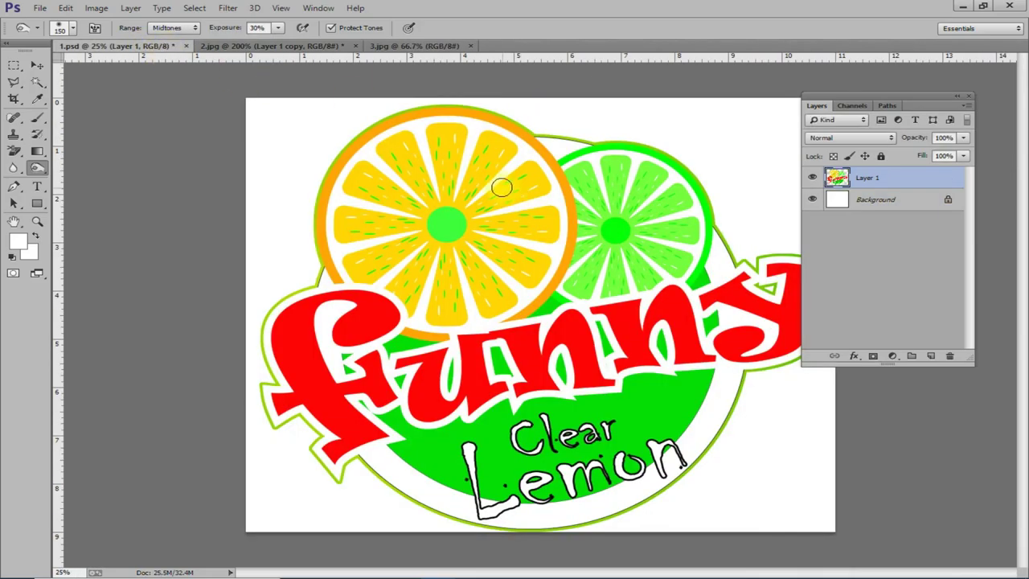
pyautogui.click(40, 67)
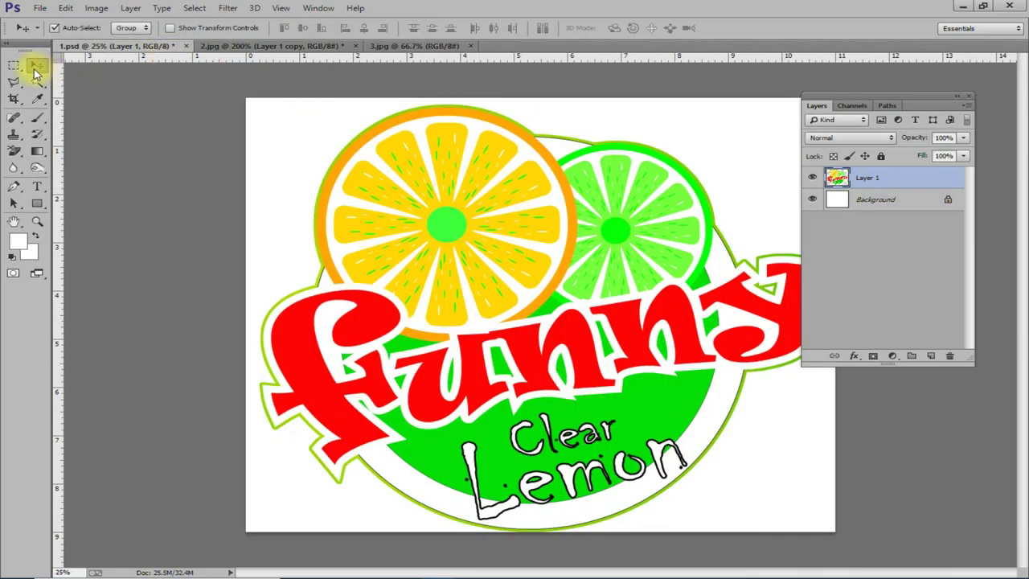
pyautogui.moveTo(385, 187); pyautogui.dragTo(396, 47)
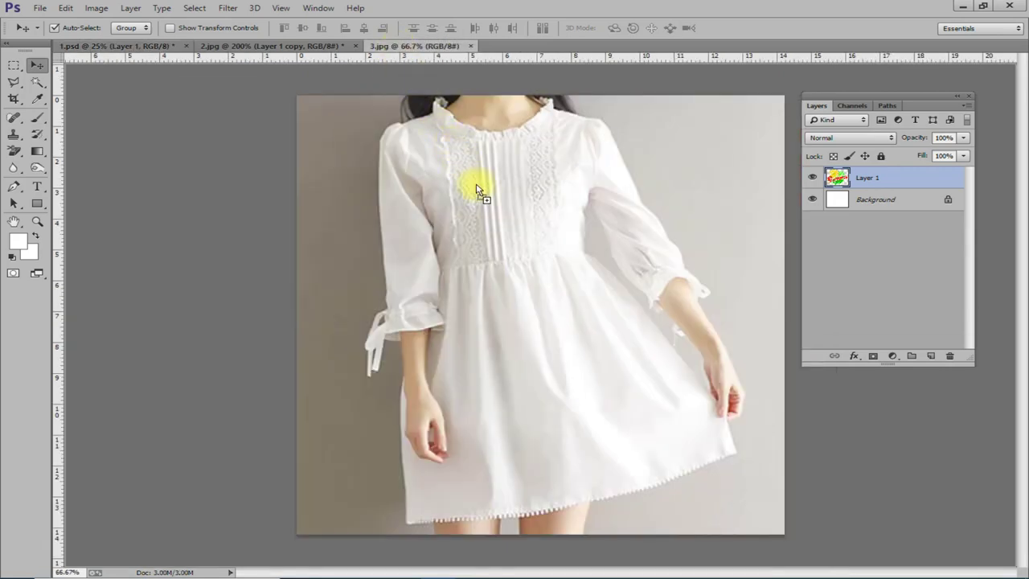
pyautogui.moveTo(396, 46); pyautogui.dragTo(490, 205)
pyautogui.moveTo(416, 167)
pyautogui.mouseDown()
pyautogui.moveTo(523, 298)
pyautogui.moveTo(491, 323)
pyautogui.mouseUp()
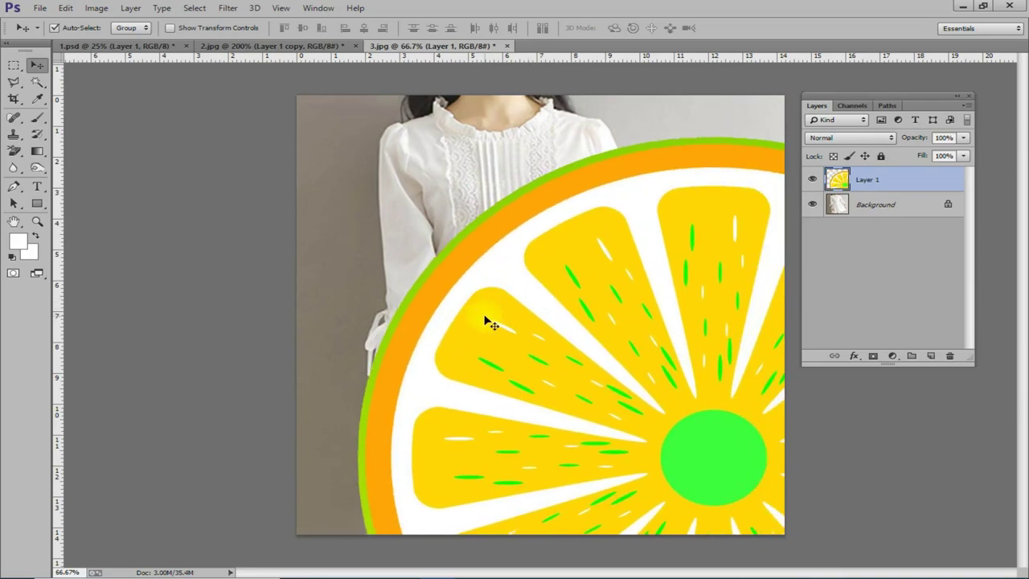
# Scale the logo to 11.1%, tilt it -5.9°, and place it on the dress chest.
pyautogui.hotkey('ctrl', 't')
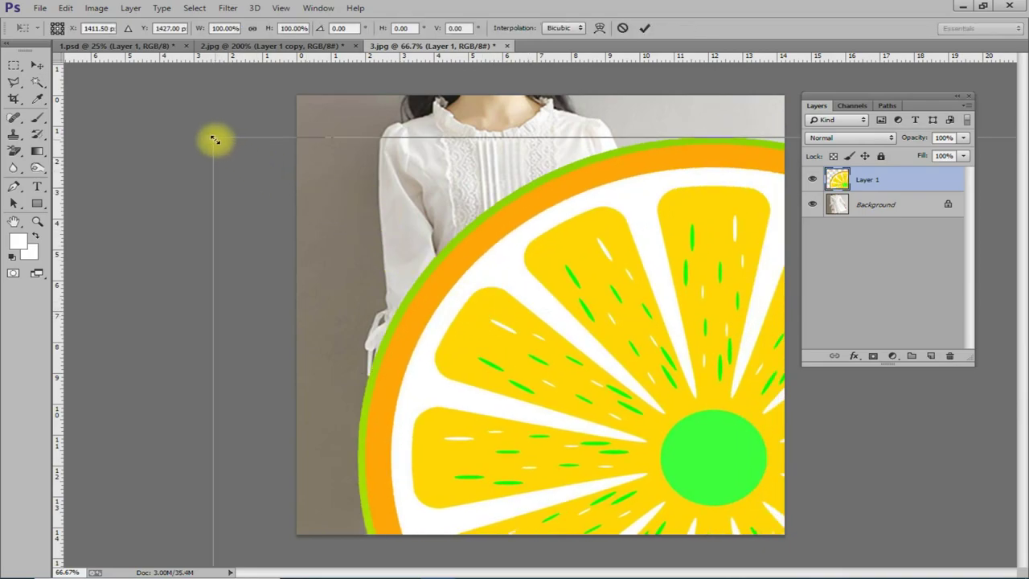
pyautogui.moveTo(213, 139); pyautogui.dragTo(674, 476)
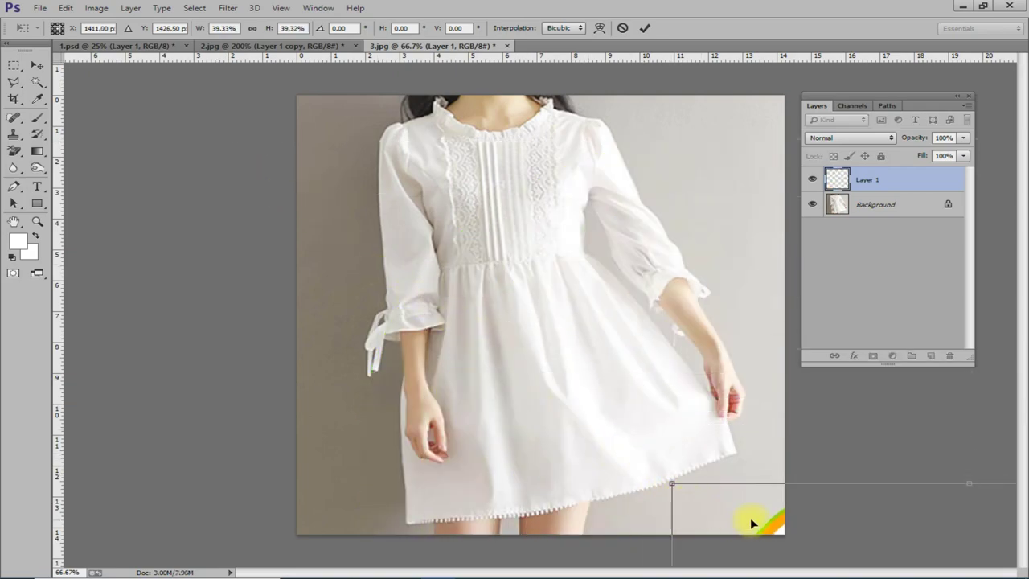
pyautogui.moveTo(674, 476)
pyautogui.mouseDown()
pyautogui.moveTo(332, 188)
pyautogui.moveTo(250, 138)
pyautogui.moveTo(399, 272)
pyautogui.mouseUp()
pyautogui.moveTo(522, 321); pyautogui.dragTo(525, 204)
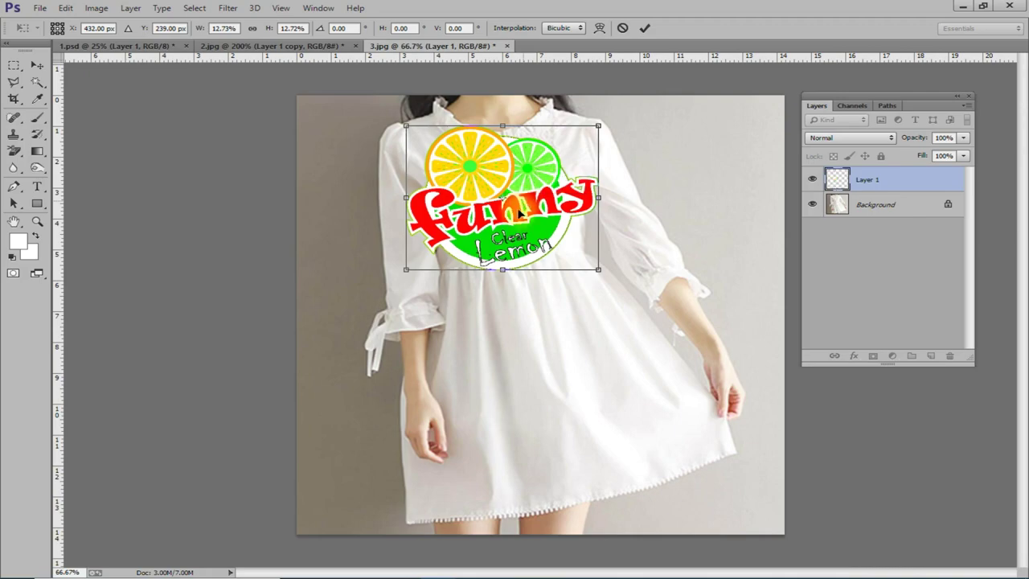
pyautogui.hotkey('ctrl', '+')
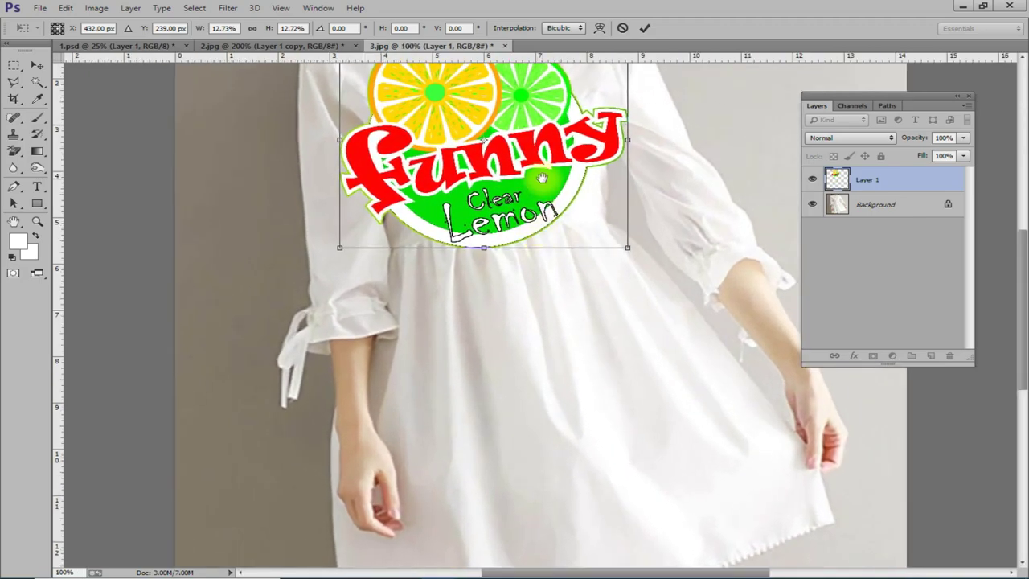
pyautogui.scroll(2, 664, 182)
pyautogui.moveTo(672, 177); pyautogui.dragTo(672, 156)
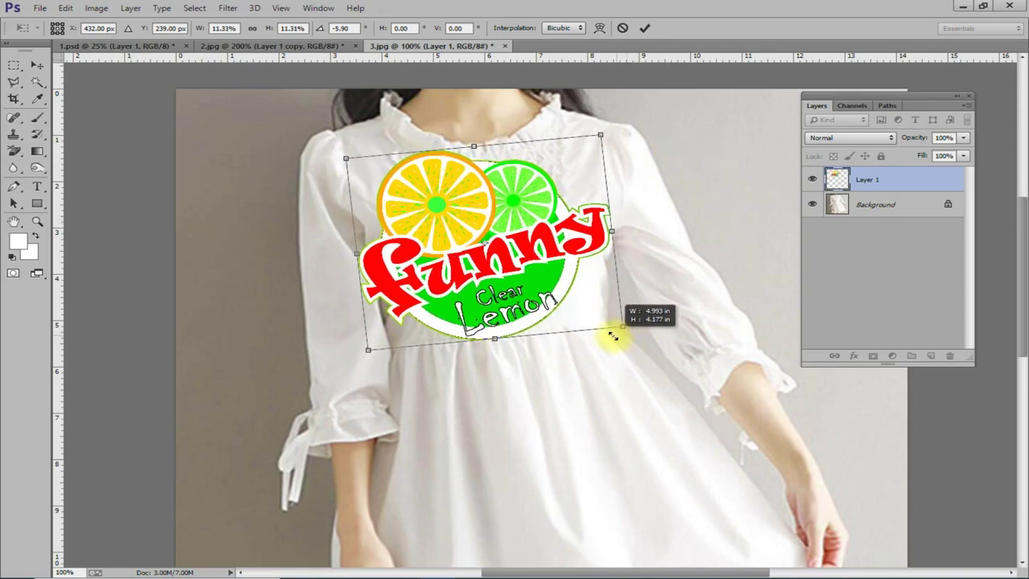
pyautogui.moveTo(636, 338); pyautogui.dragTo(609, 338)
pyautogui.moveTo(520, 282); pyautogui.dragTo(527, 286)
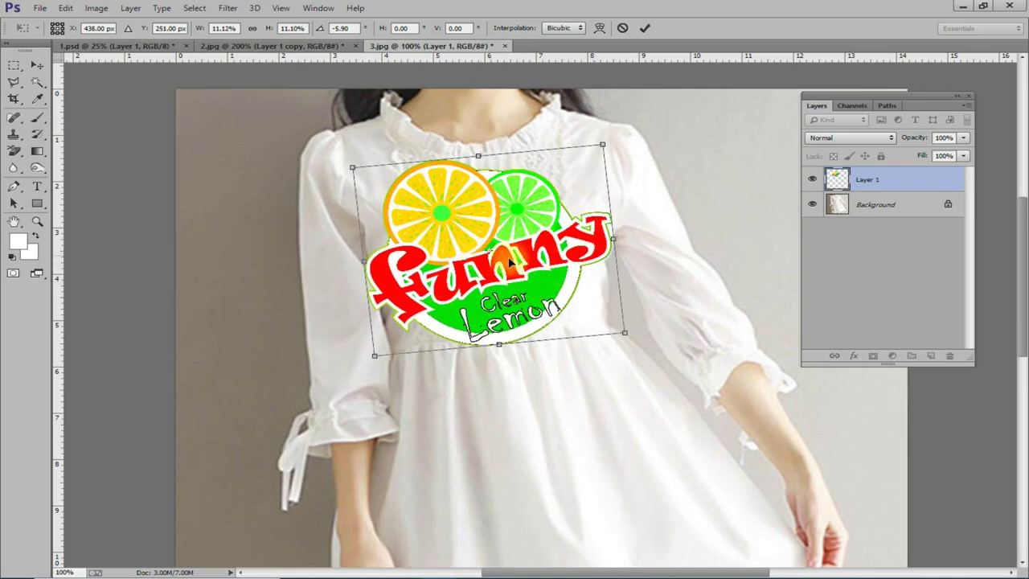
# Warp the logo by pulling its corners and side edges inward to follow the bodice, then commit.
pyautogui.rightClick(520, 252)
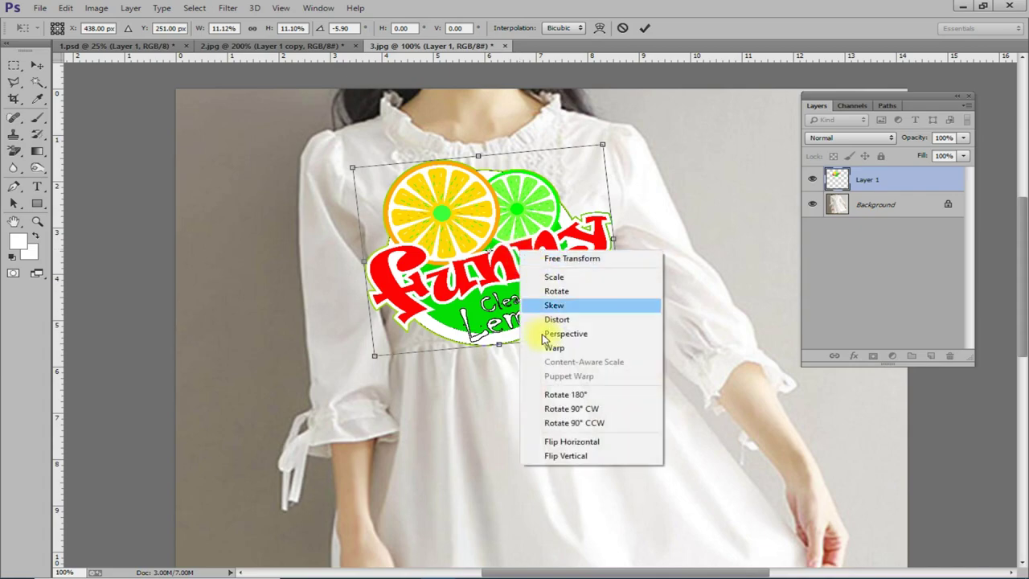
pyautogui.click(562, 348)
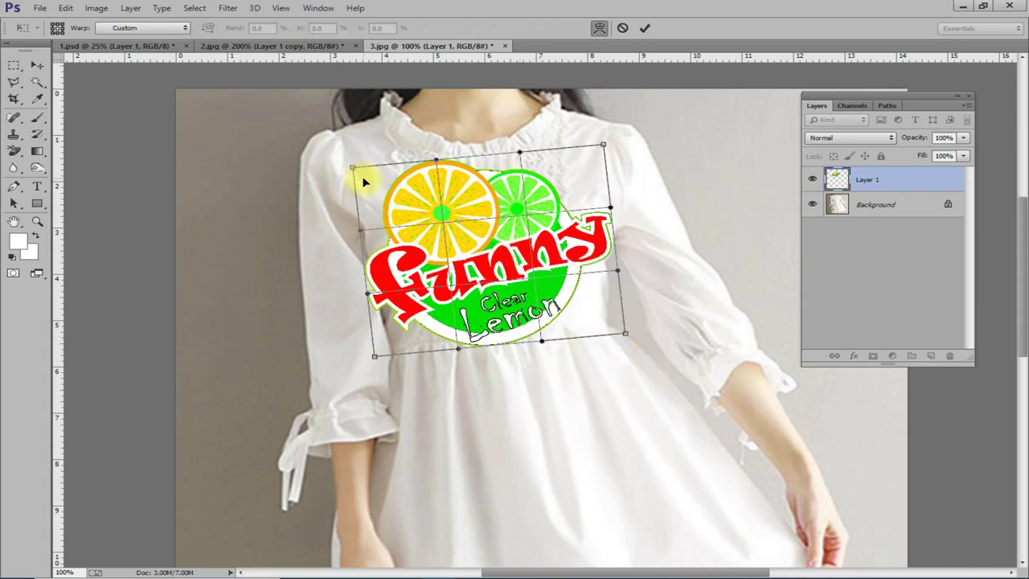
pyautogui.moveTo(364, 182); pyautogui.dragTo(366, 187)
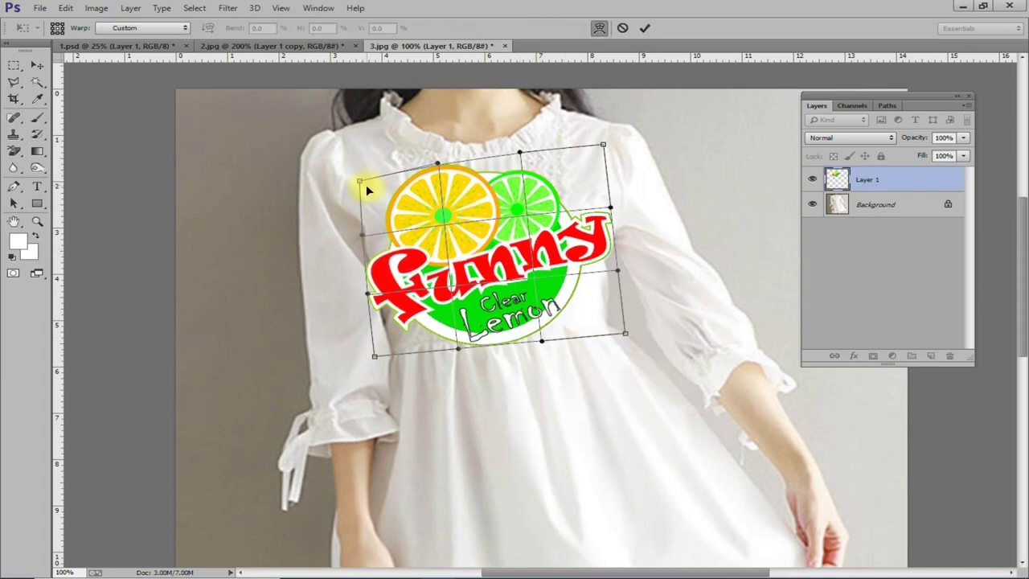
pyautogui.moveTo(590, 157); pyautogui.dragTo(585, 164)
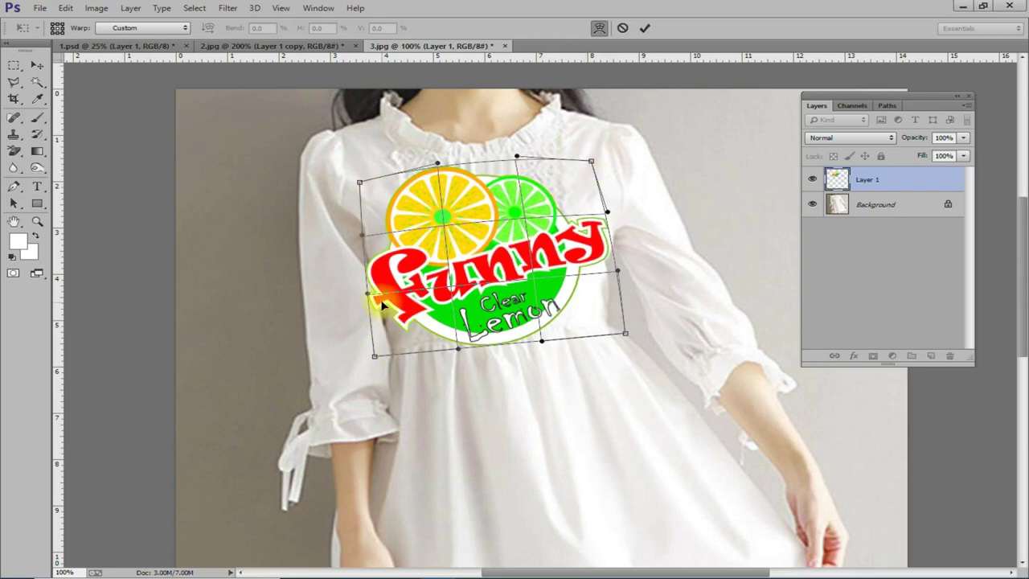
pyautogui.moveTo(367, 294); pyautogui.dragTo(385, 288)
pyautogui.moveTo(382, 344); pyautogui.dragTo(395, 337)
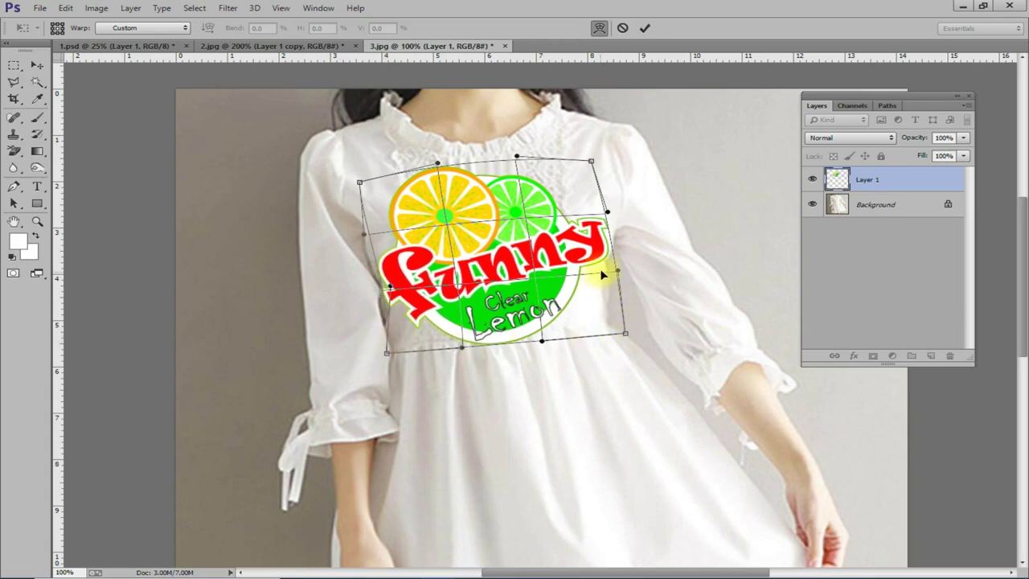
pyautogui.moveTo(602, 261); pyautogui.dragTo(596, 267)
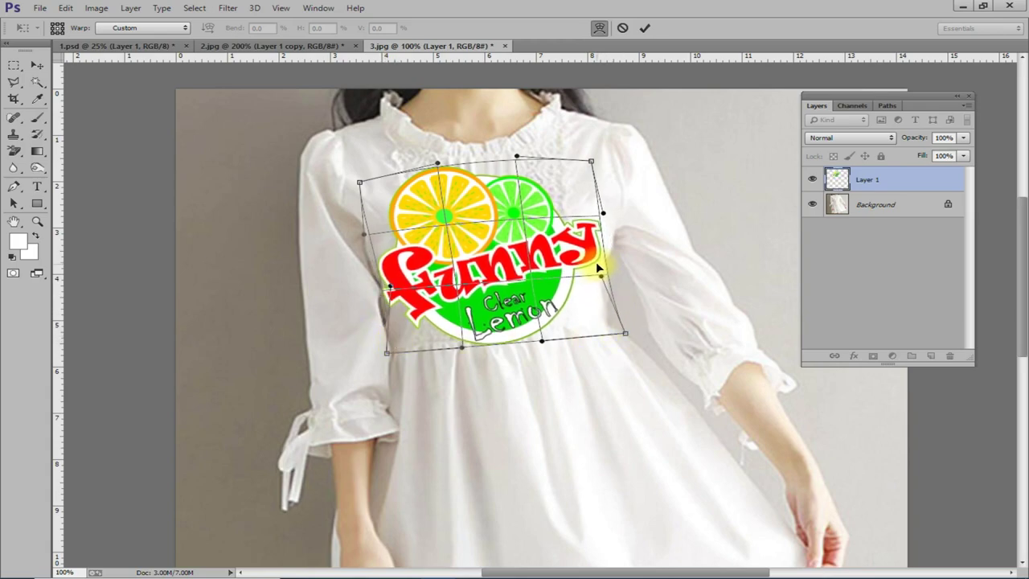
pyautogui.moveTo(606, 323); pyautogui.dragTo(604, 315)
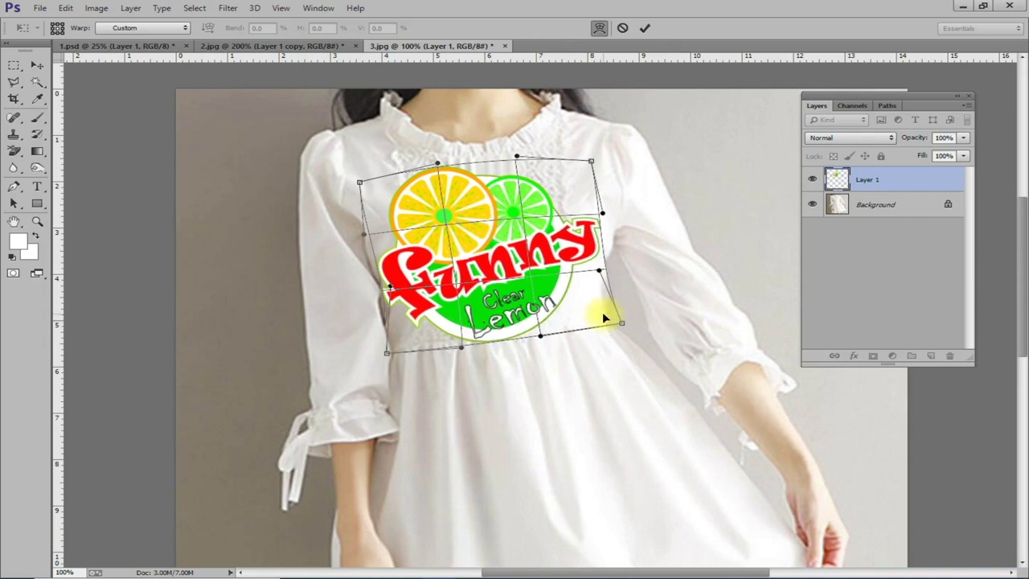
pyautogui.press('Return')
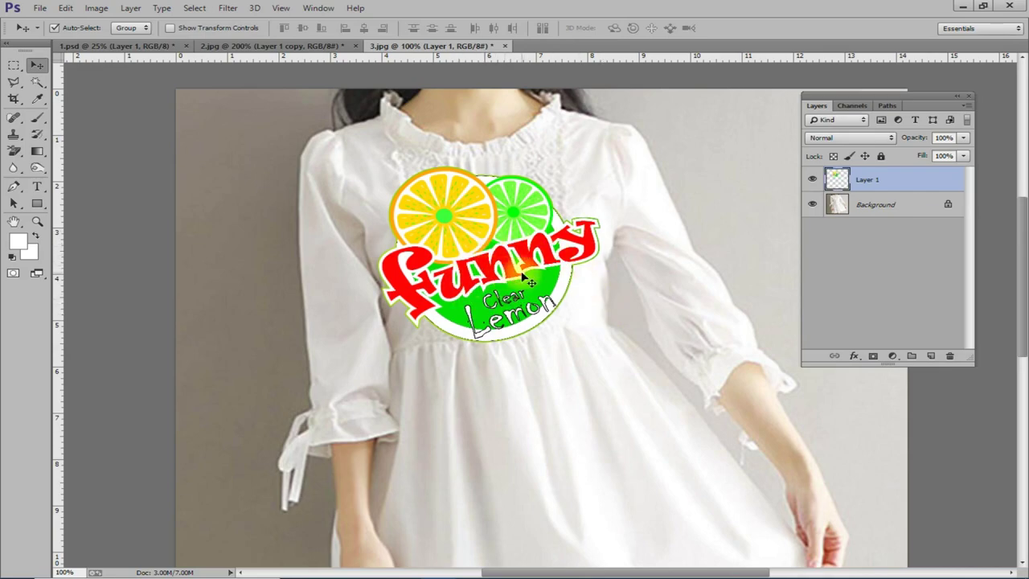
# Set Layer 1 to Multiply, inspect it close up, then select the Background layer.
pyautogui.click(840, 138)
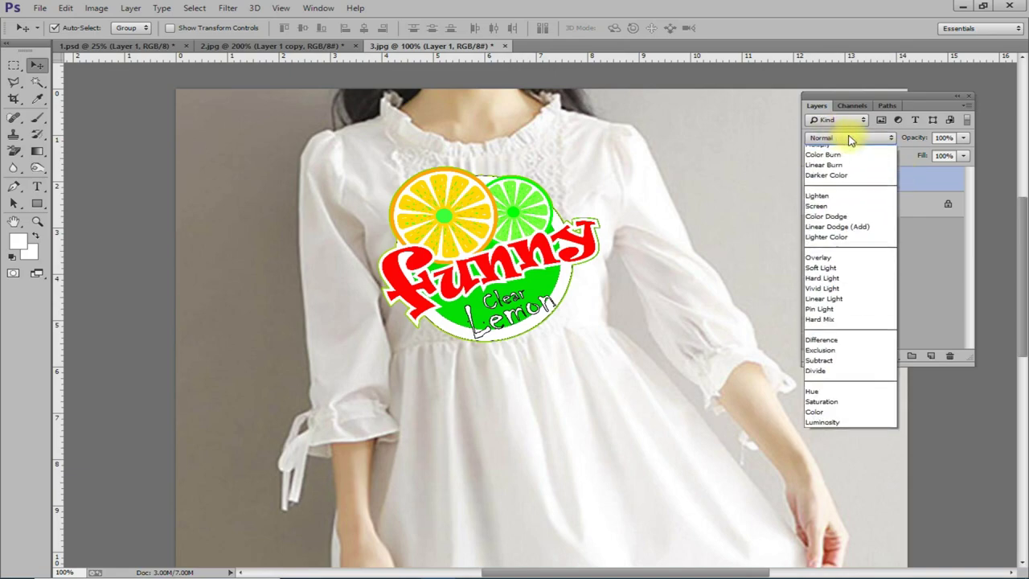
pyautogui.click(820, 192)
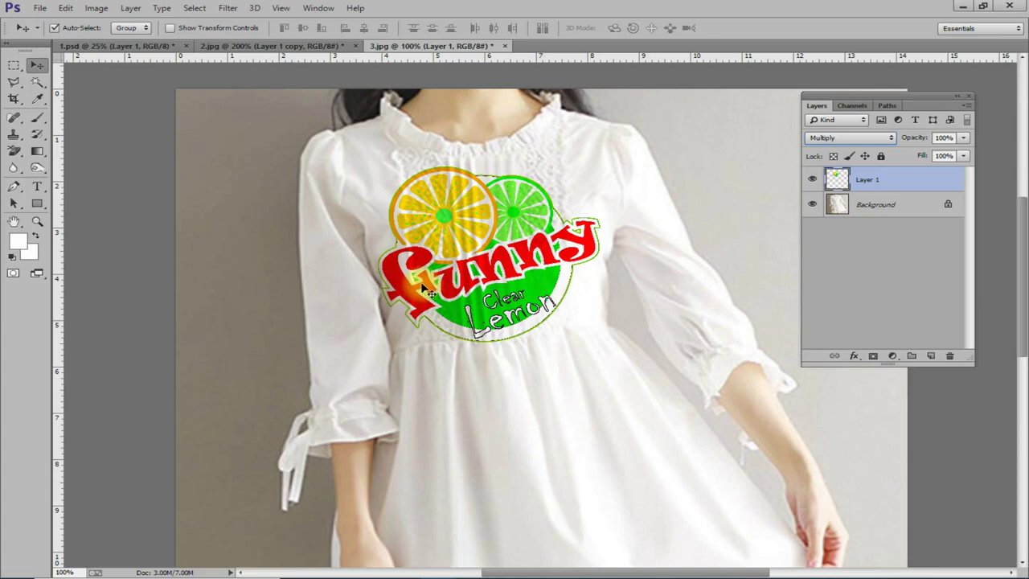
pyautogui.hotkey('ctrl', '+')
pyautogui.moveTo(273, 201); pyautogui.dragTo(339, 262)
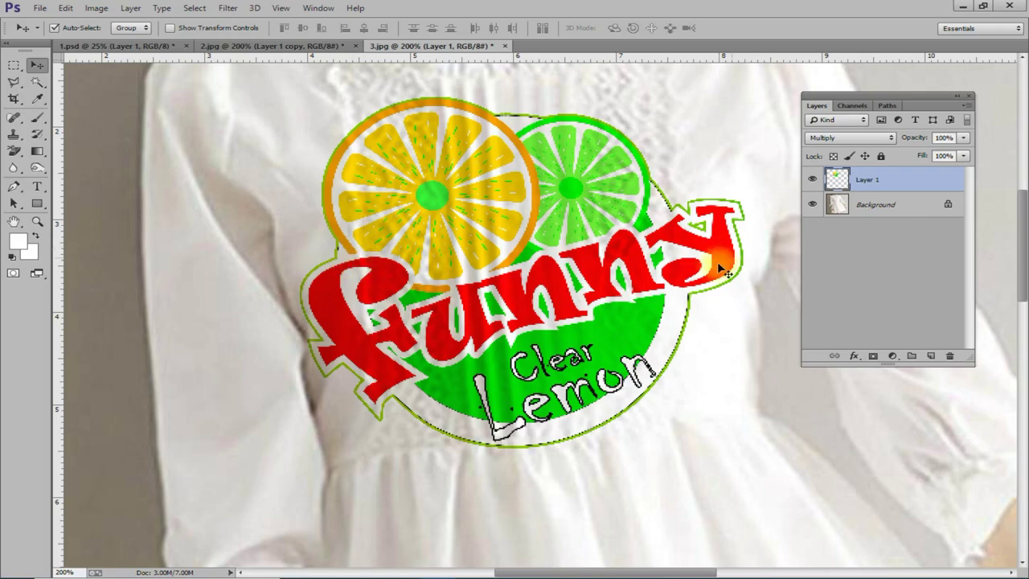
pyautogui.hotkey('ctrl', '-')
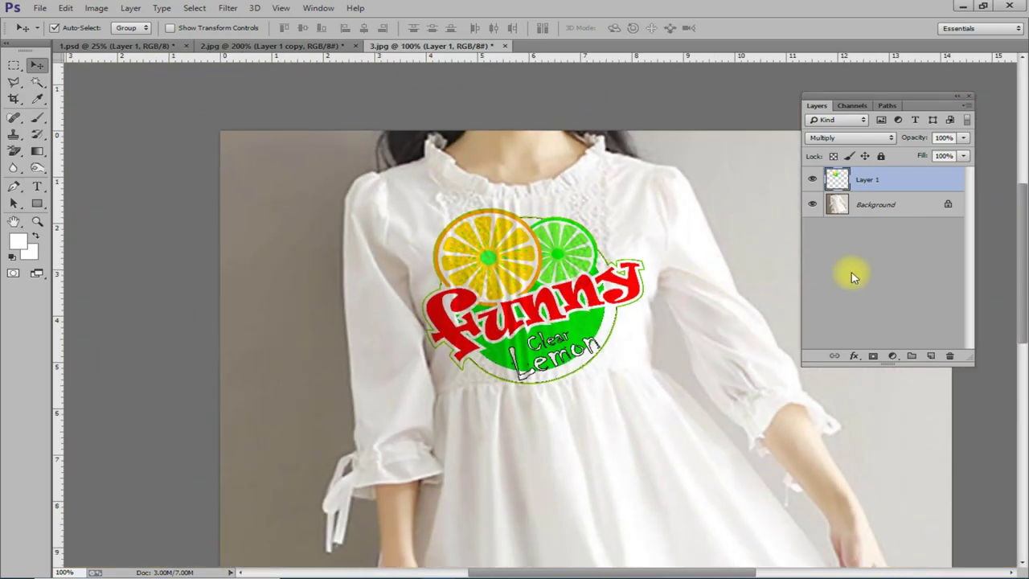
pyautogui.click(895, 204)
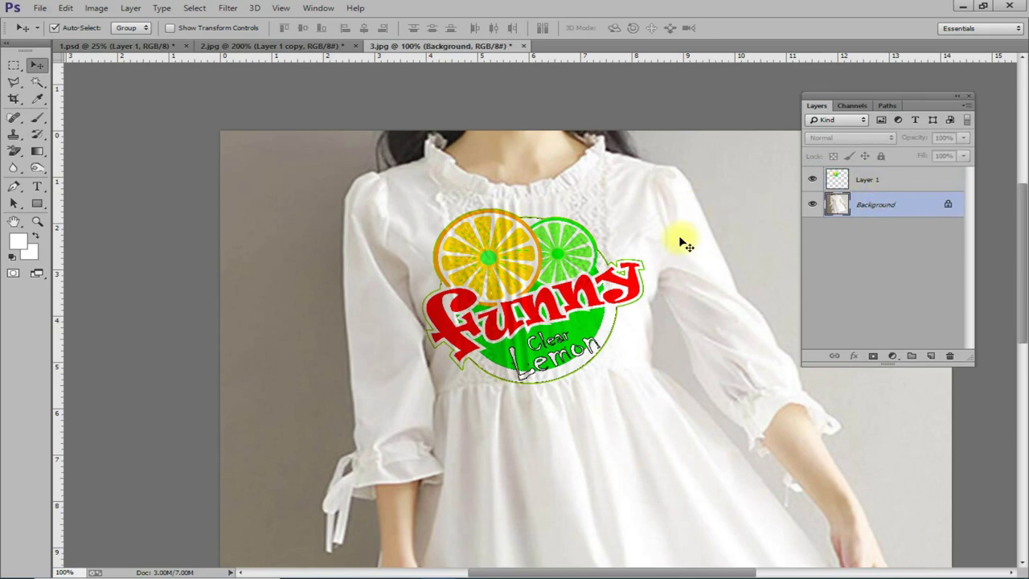
# Apply Selective Color to the Background with Neutrals Black 20% and Blacks Black 15%.
pyautogui.click(95, 8)
pyautogui.moveTo(117, 40)
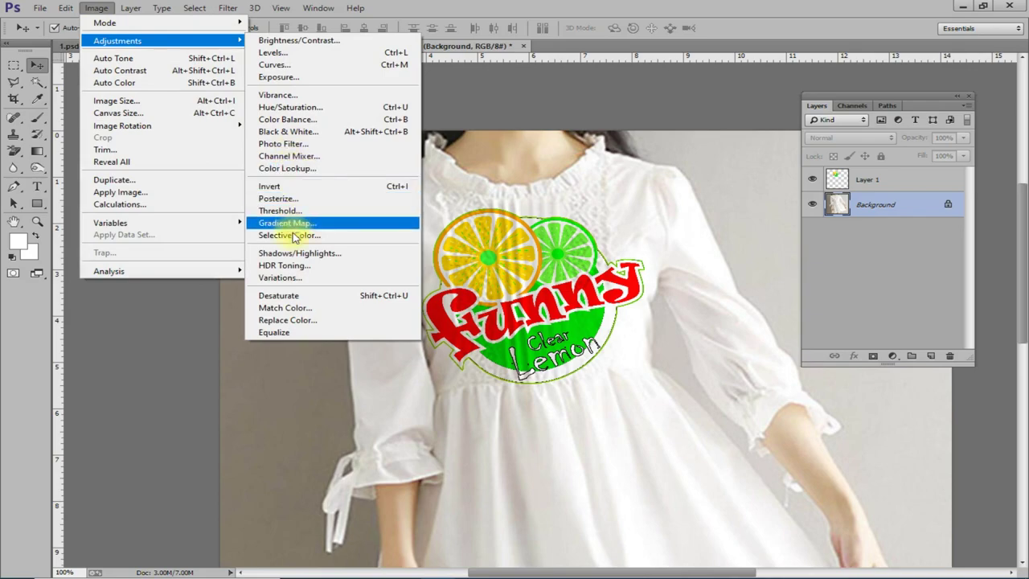
pyautogui.click(297, 235)
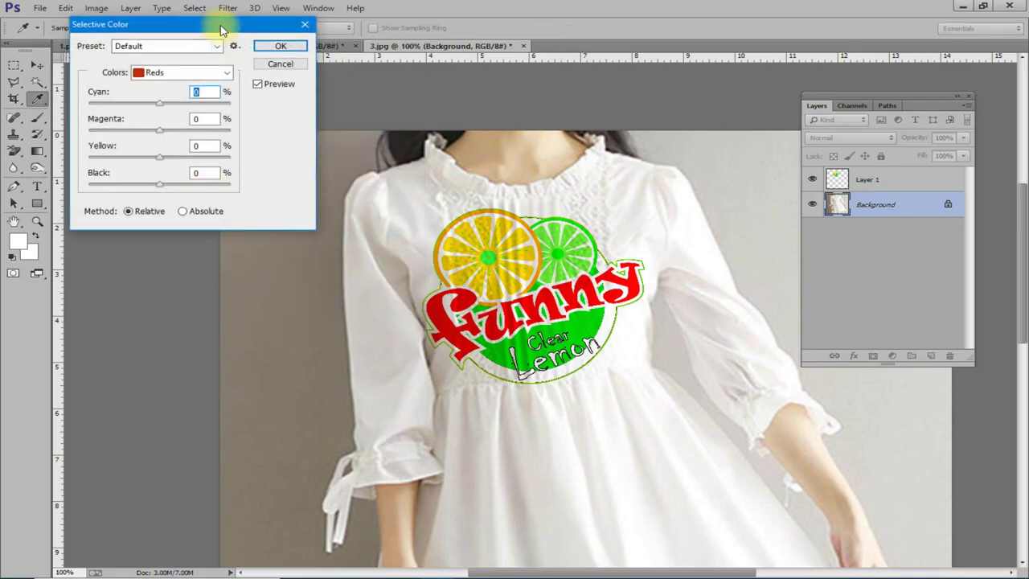
pyautogui.moveTo(264, 37); pyautogui.dragTo(292, 112)
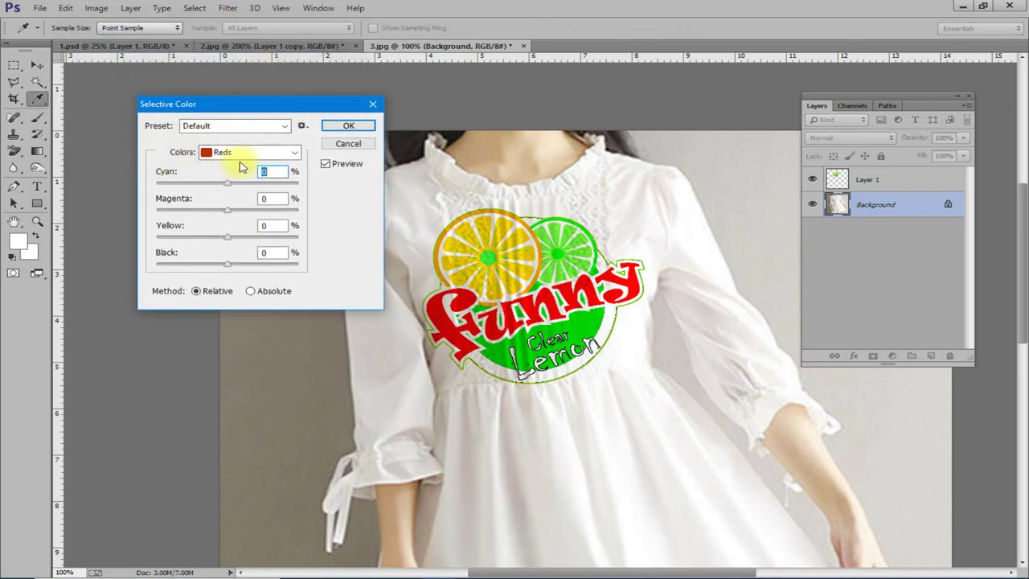
pyautogui.click(240, 155)
pyautogui.click(241, 256)
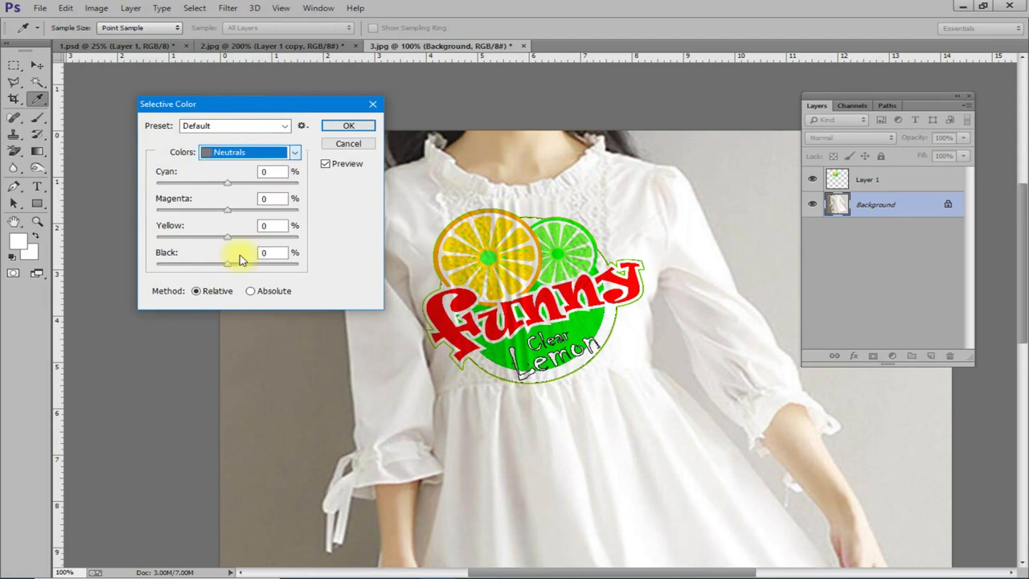
pyautogui.moveTo(227, 265); pyautogui.dragTo(246, 267)
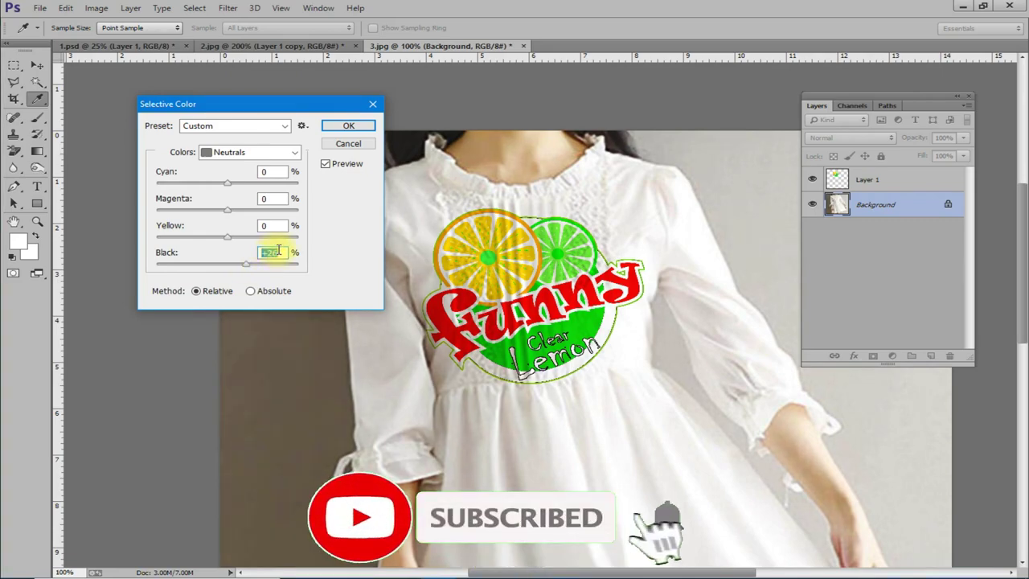
pyautogui.write('20')
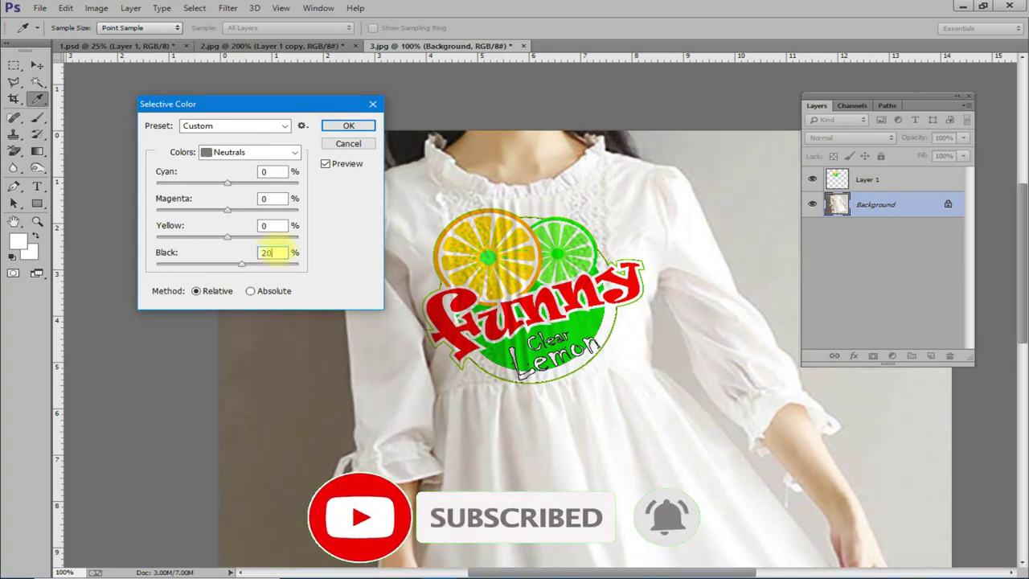
pyautogui.click(233, 152)
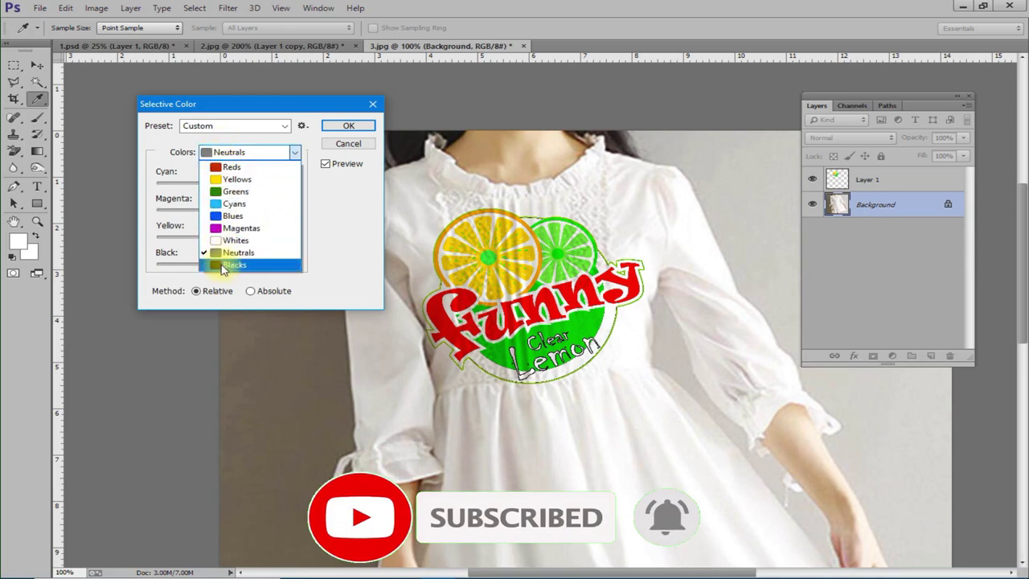
pyautogui.click(222, 267)
pyautogui.moveTo(229, 267); pyautogui.dragTo(250, 267)
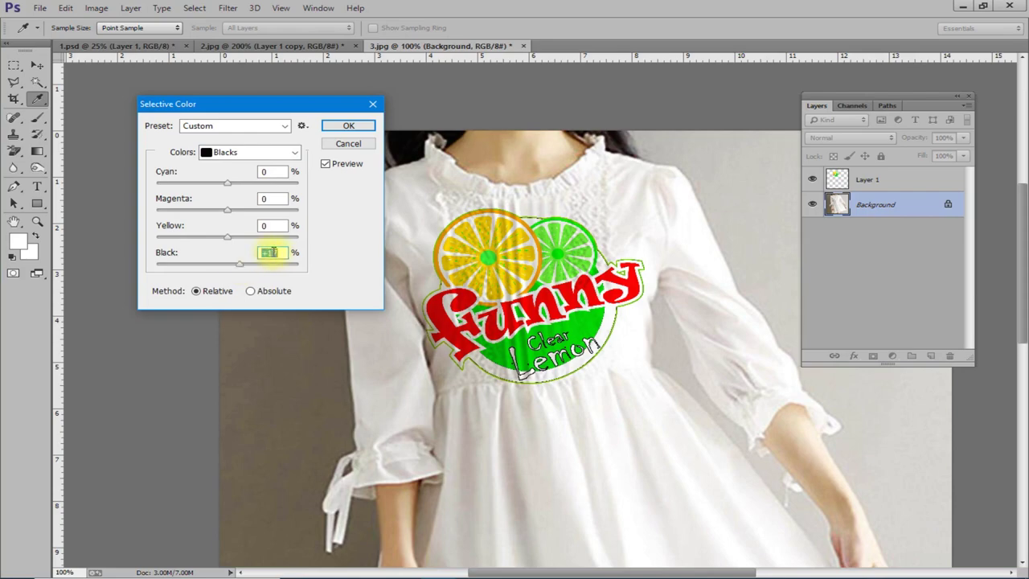
pyautogui.write('15')
pyautogui.click(340, 127)
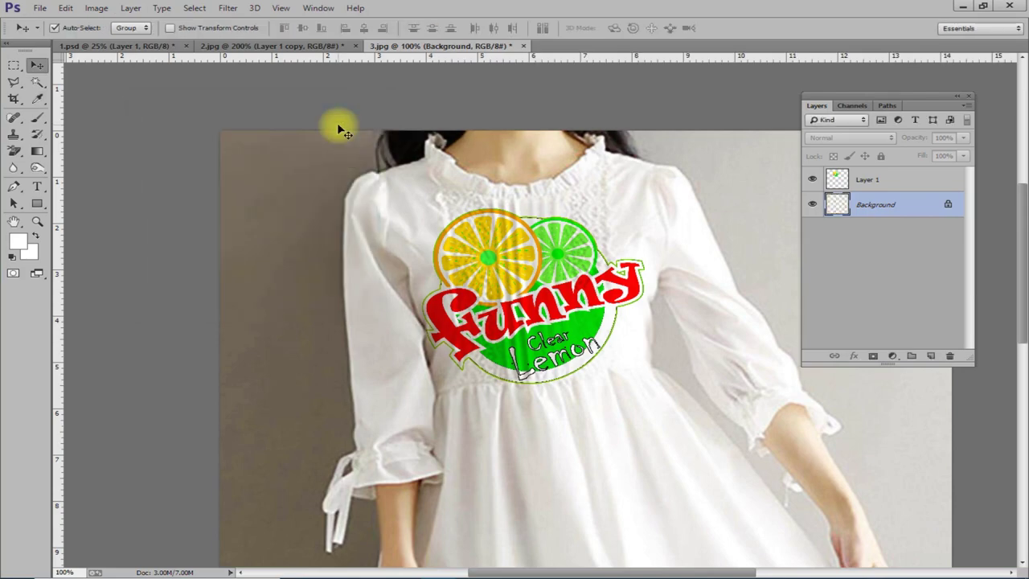
# Zoom in and out on the darkened dress, then return to the 2.jpg soda can document.
pyautogui.hotkey('ctrl', '+')
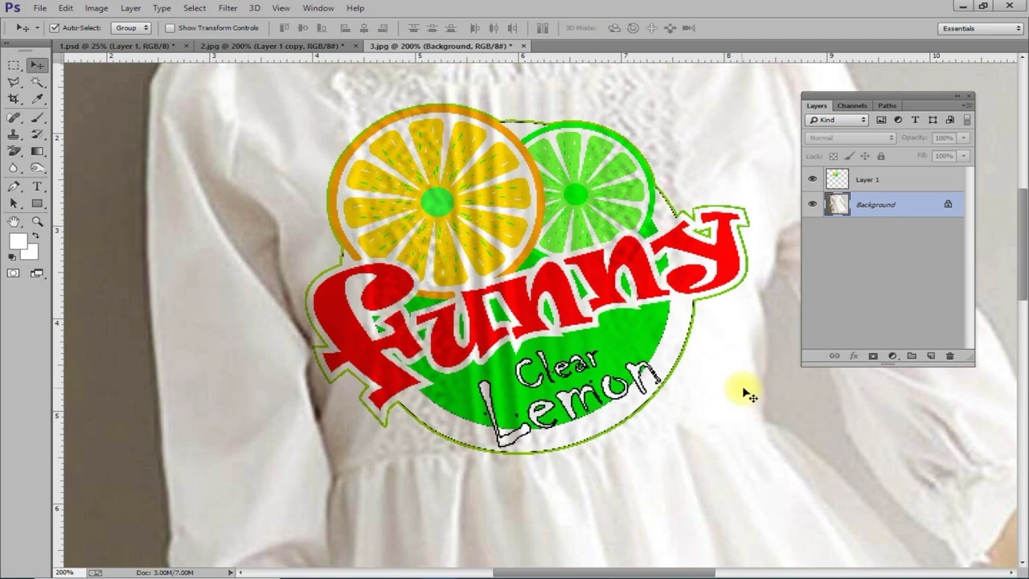
pyautogui.hotkey('ctrl', '-')
pyautogui.hotkey('ctrl', '+')
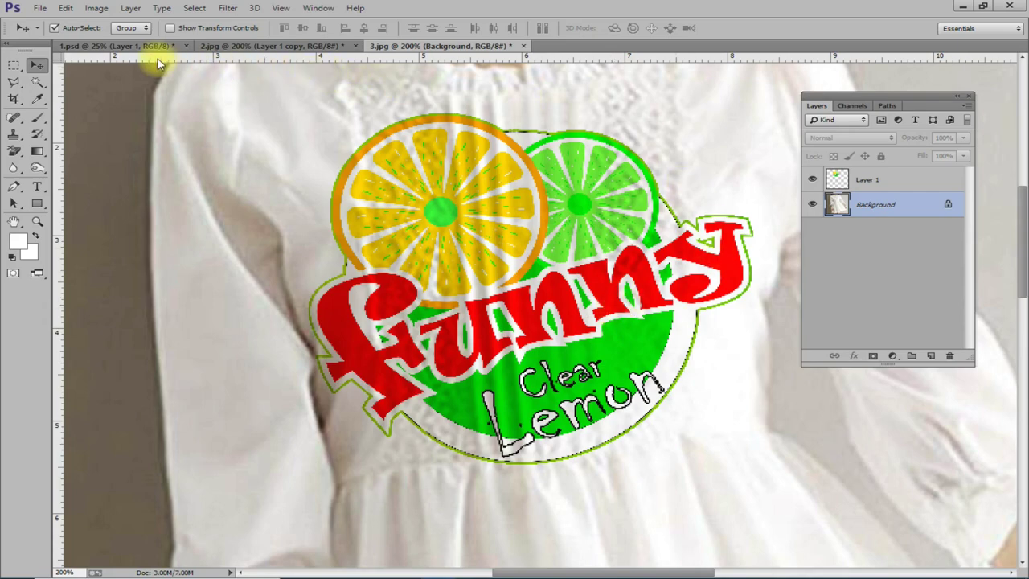
pyautogui.click(246, 48)
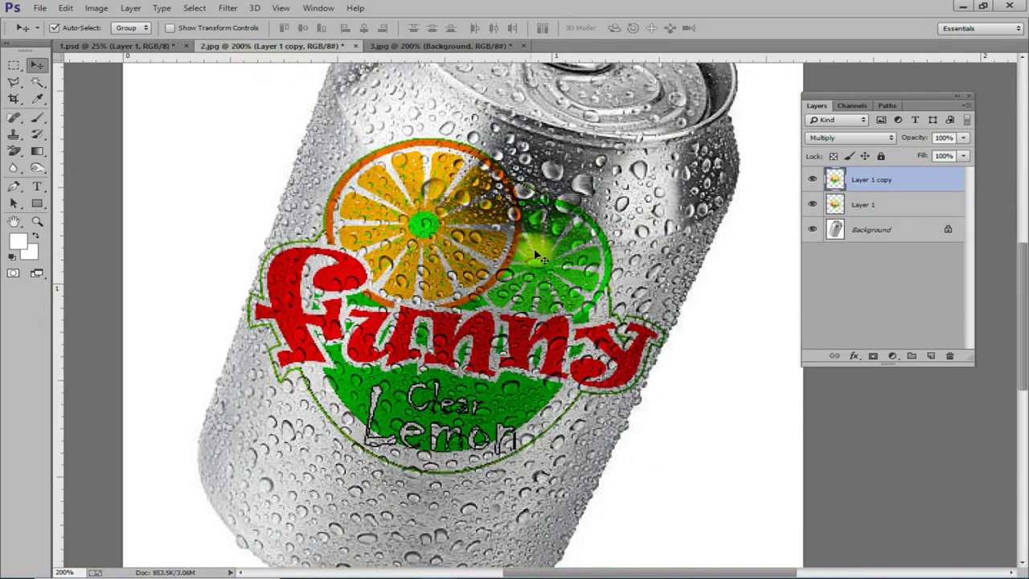
pyautogui.hotkey('ctrl', '-')
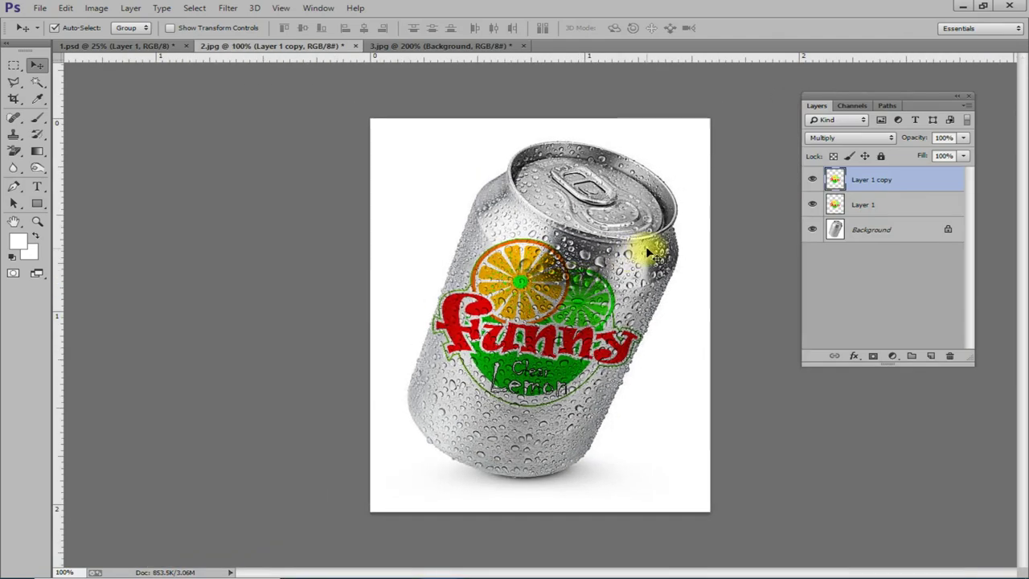
pyautogui.hotkey('ctrl', '+')
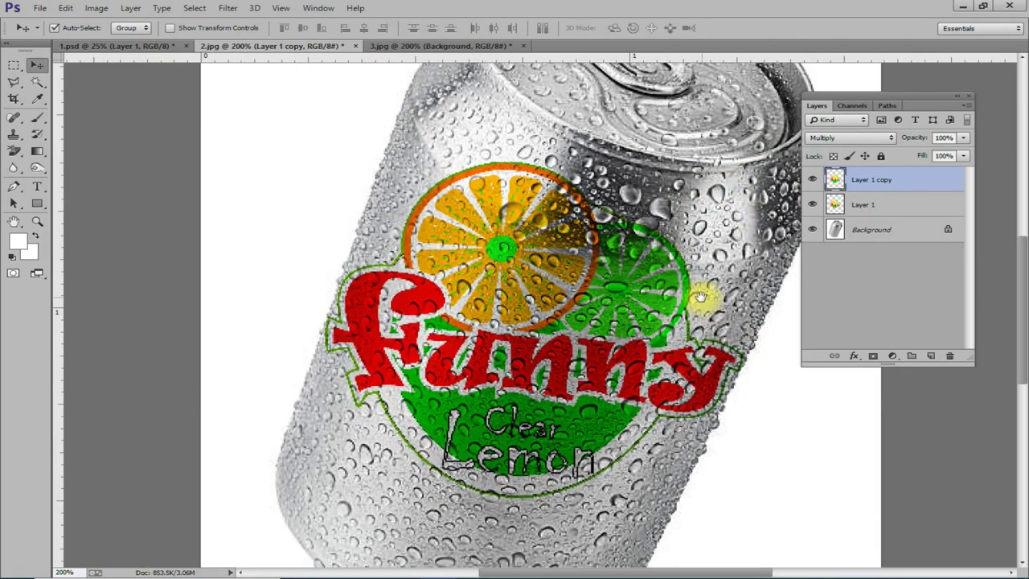
pyautogui.moveTo(700, 294); pyautogui.dragTo(635, 287)
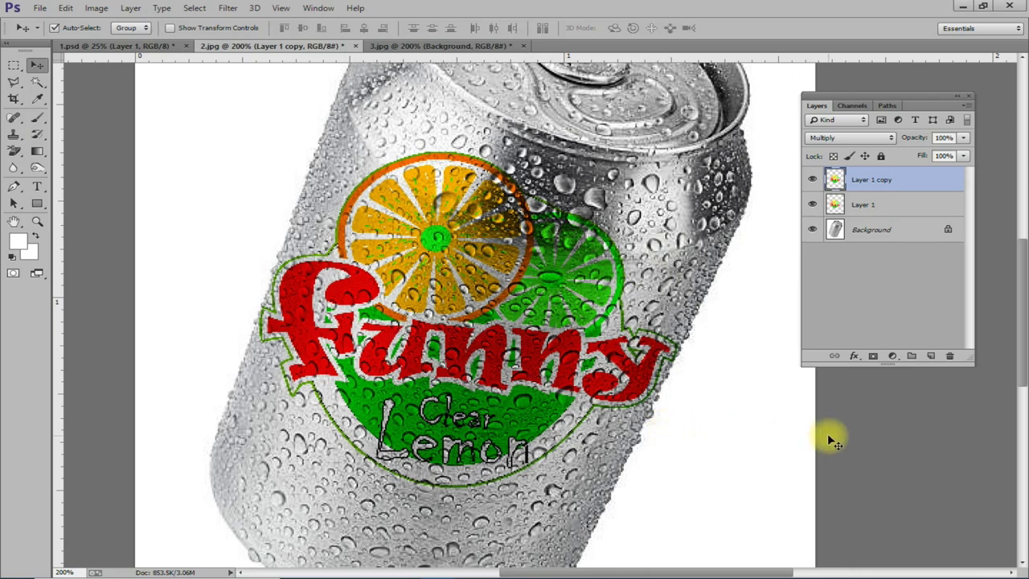
pyautogui.hotkey('ctrl', '-')
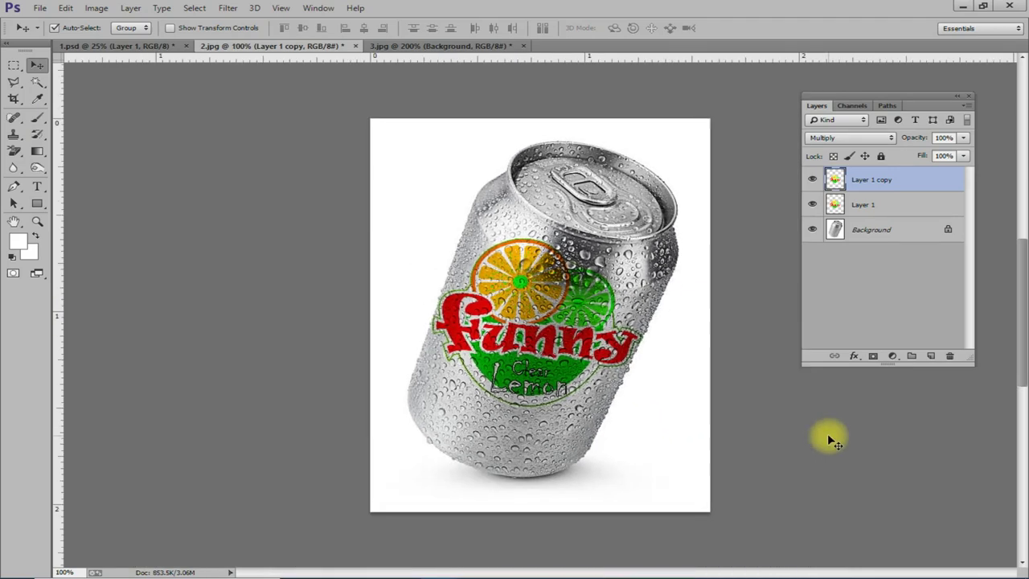